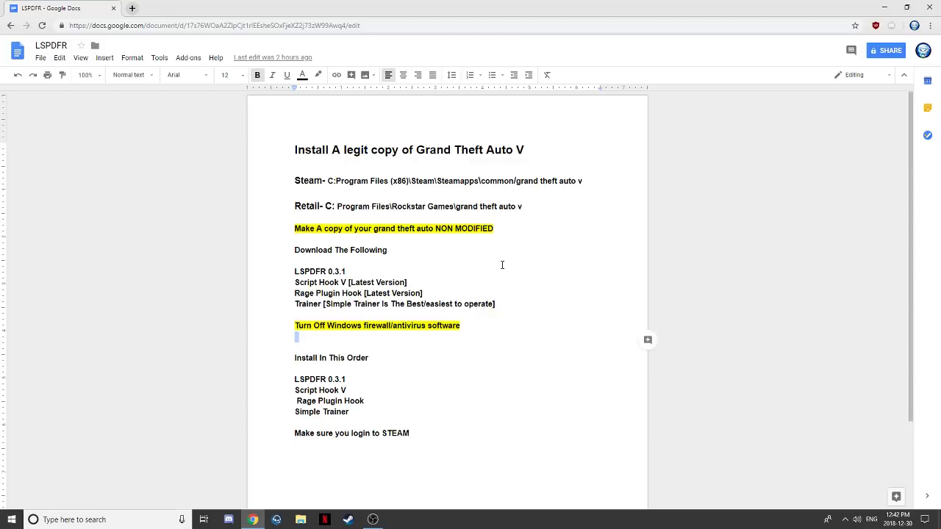
Highlight the title and the Steam and Retail install path lines in the LSPDFR notes
{"action": "left_click_drag", "start_coordinate": [555, 160], "coordinate": [332, 147]}
{"action": "left_click_drag", "start_coordinate": [286, 179], "coordinate": [321, 206]}
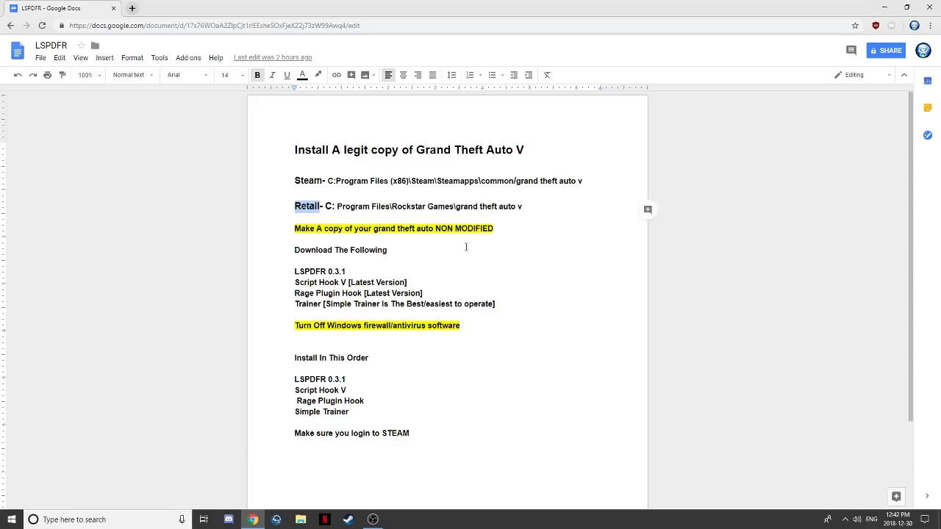
{"action": "left_click_drag", "start_coordinate": [290, 178], "coordinate": [526, 194]}
{"action": "mouse_move", "coordinate": [592, 191]}
{"action": "left_mouse_down"}
{"action": "mouse_move", "coordinate": [557, 182]}
{"action": "mouse_move", "coordinate": [584, 181]}
{"action": "left_mouse_up"}
{"action": "left_click_drag", "start_coordinate": [290, 207], "coordinate": [522, 205]}
{"action": "left_click", "coordinate": [465, 200]}
{"action": "left_click_drag", "start_coordinate": [465, 200], "coordinate": [465, 206]}
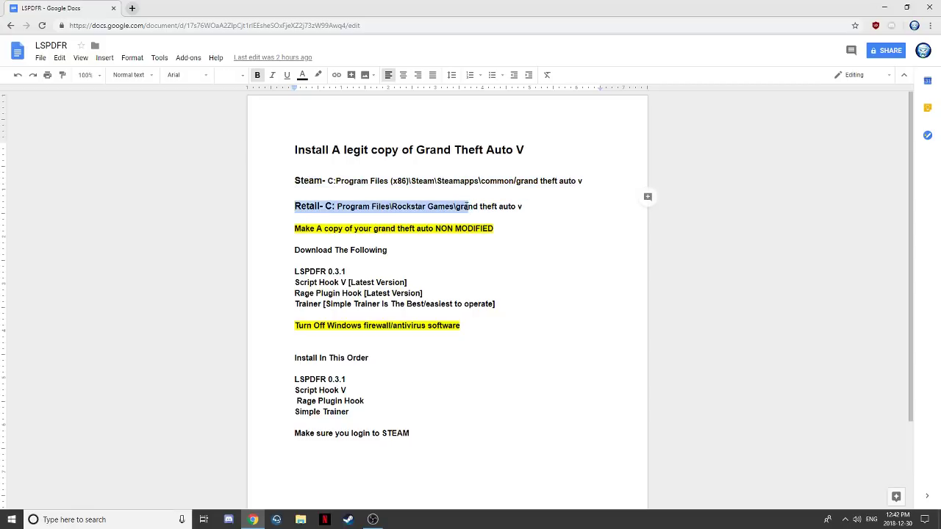
{"action": "left_click", "coordinate": [328, 198]}
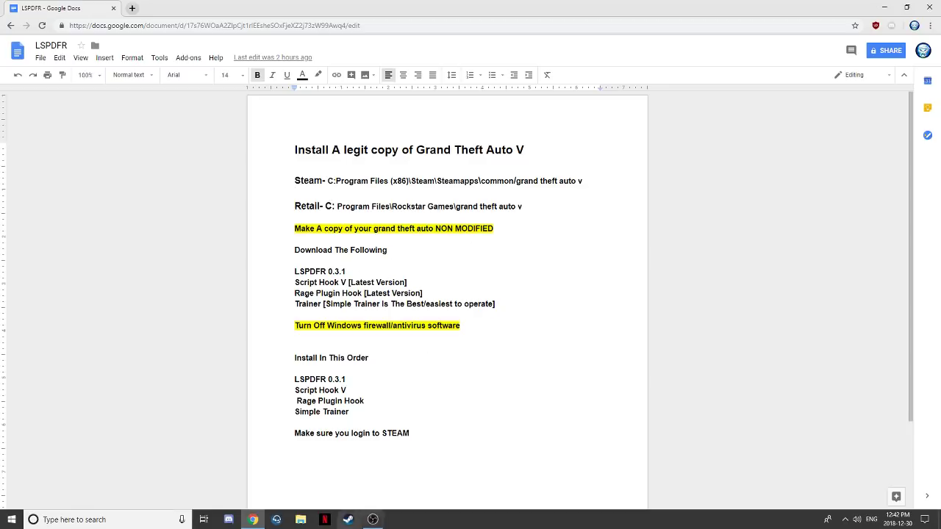
Browse in File Explorer to Data (D:) > Steam > steamapps > common
{"action": "left_click", "coordinate": [300, 520]}
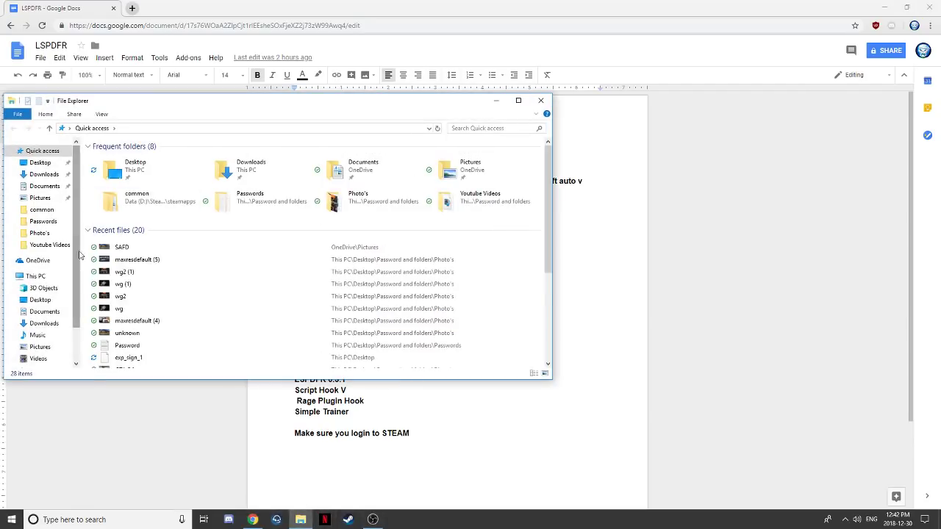
{"action": "scroll", "coordinate": [44, 353], "scroll_direction": "down", "scroll_amount": 3}
{"action": "left_click", "coordinate": [41, 340]}
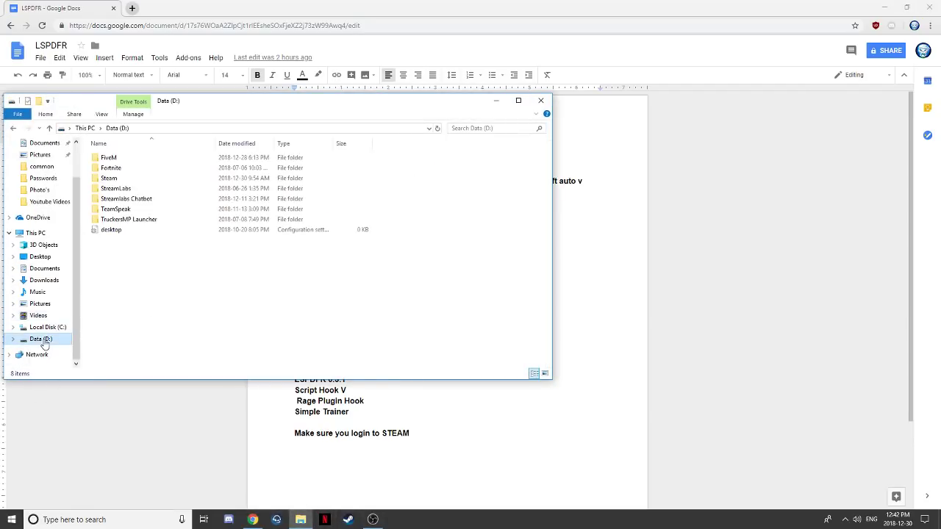
{"action": "left_click", "coordinate": [140, 178]}
{"action": "double_click", "coordinate": [140, 178]}
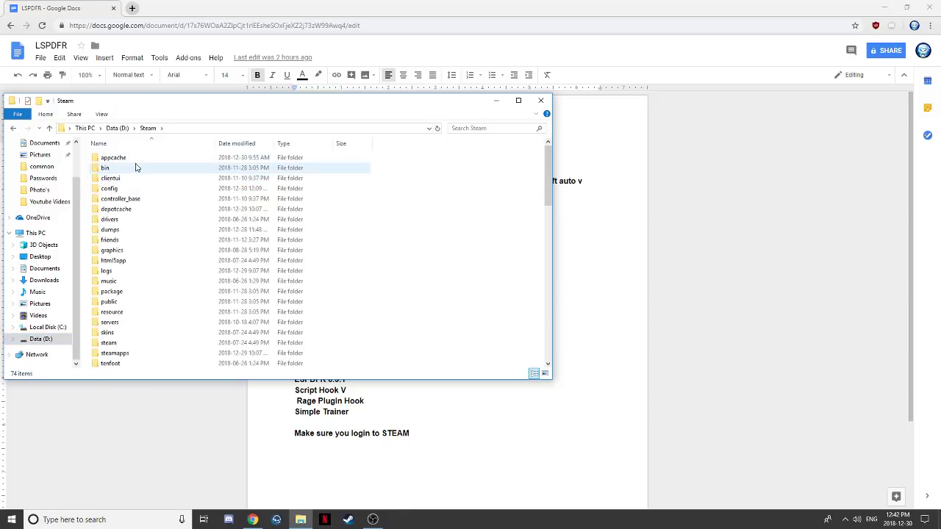
{"action": "double_click", "coordinate": [136, 353]}
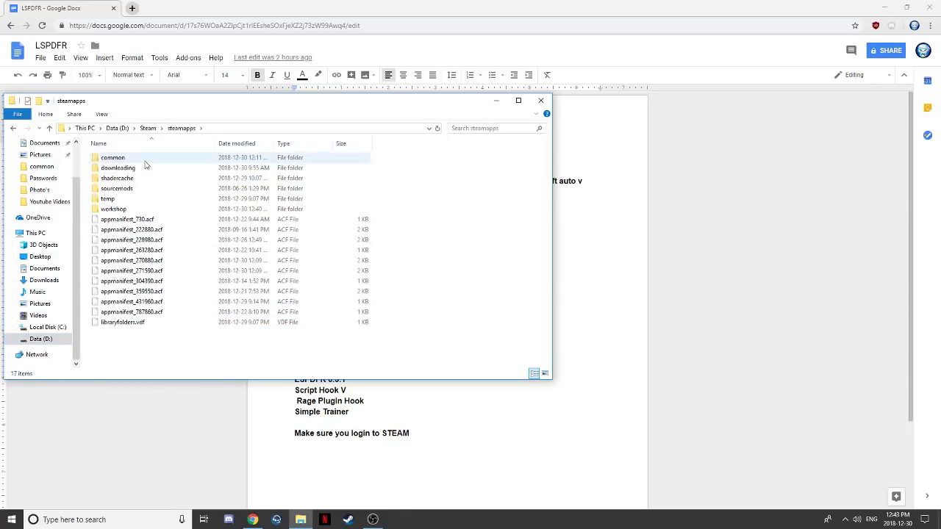
{"action": "double_click", "coordinate": [136, 158]}
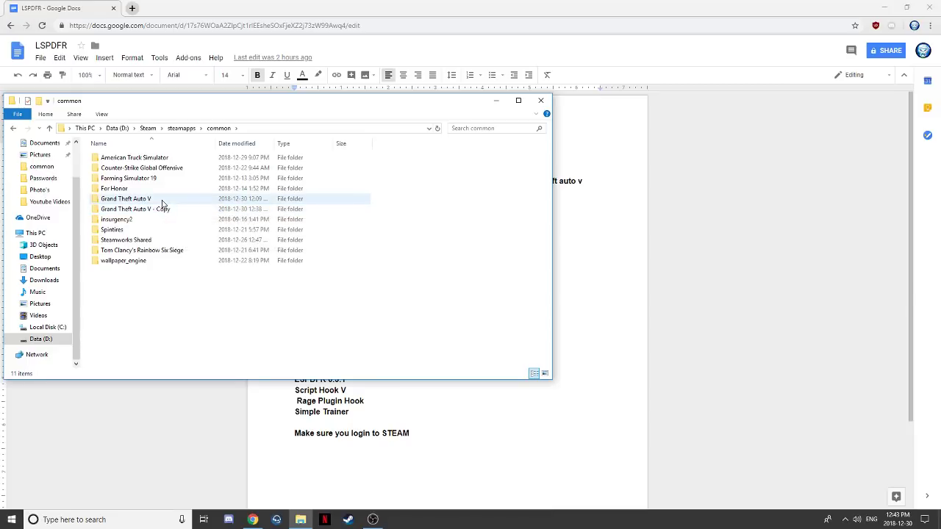
Copy the Grand Theft Auto V folder
{"action": "right_click", "coordinate": [163, 201]}
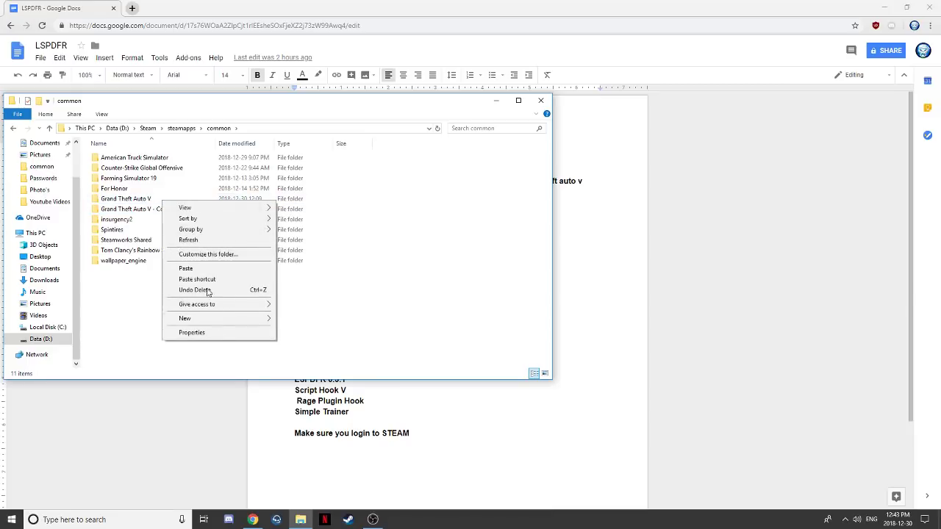
{"action": "left_click", "coordinate": [134, 200]}
{"action": "right_click", "coordinate": [134, 204]}
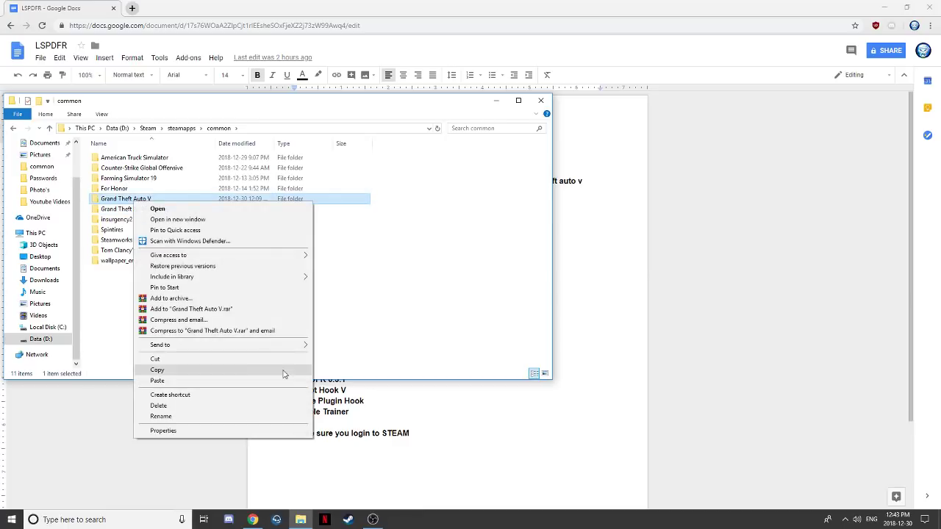
{"action": "left_click", "coordinate": [159, 380]}
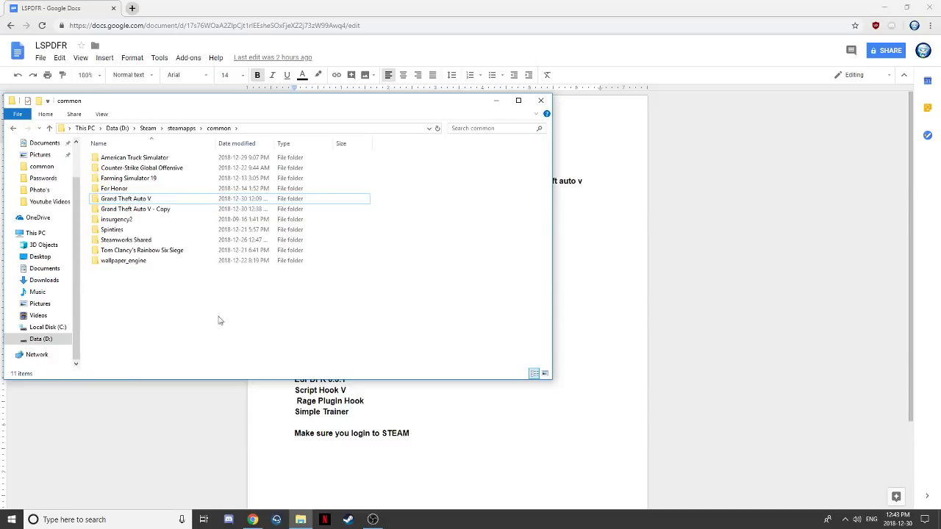
{"action": "right_click", "coordinate": [433, 326]}
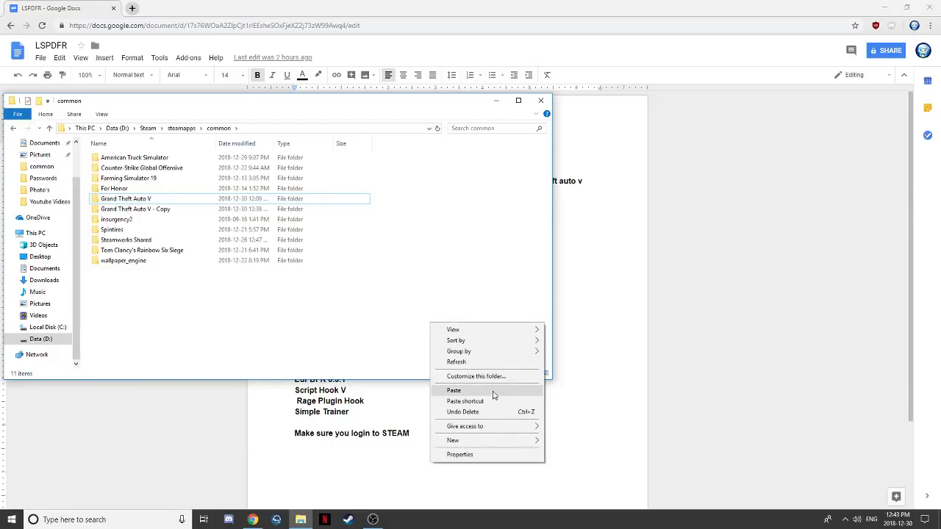
{"action": "left_click", "coordinate": [427, 282]}
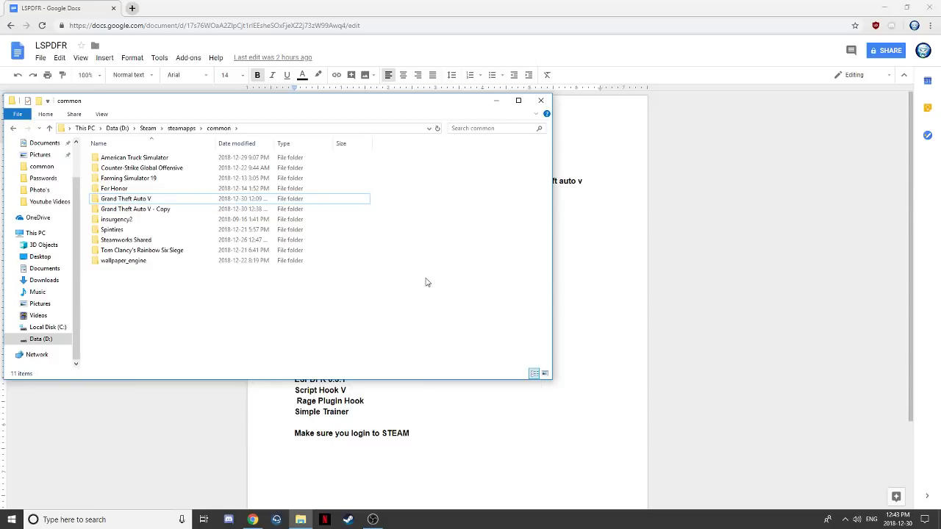
Check the Grand Theft Auto V - Copy folder, then go back and select the original
{"action": "double_click", "coordinate": [147, 208]}
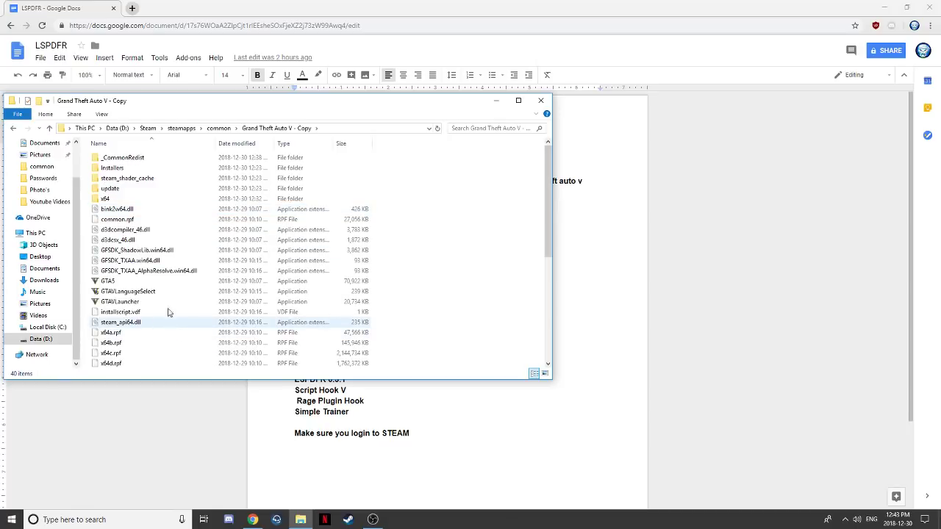
{"action": "left_click", "coordinate": [14, 129]}
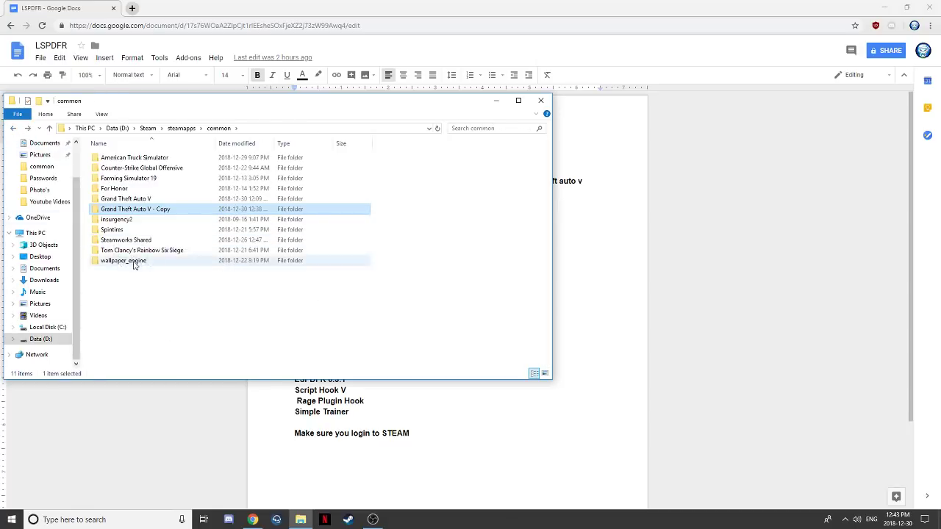
{"action": "left_click", "coordinate": [145, 201]}
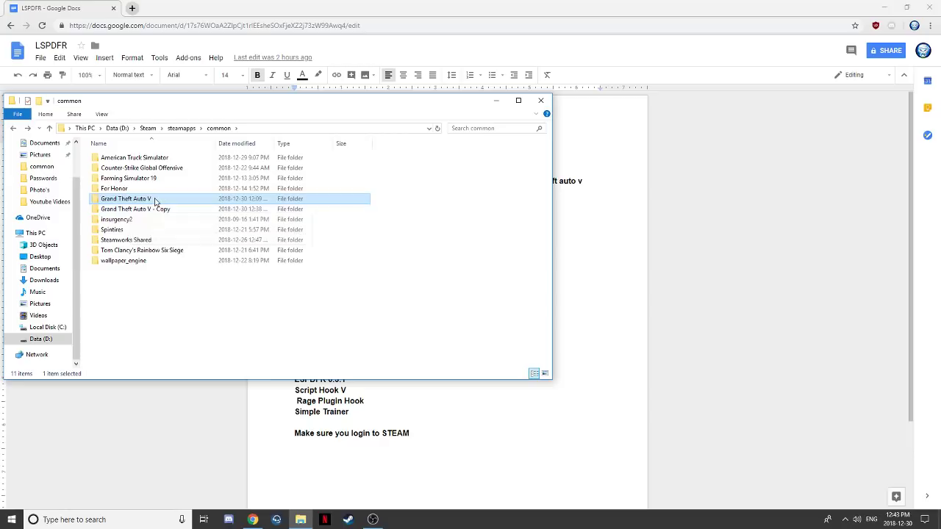
Highlight the download list, through the Trainer line, in the LSPDFR notes
{"action": "left_click", "coordinate": [720, 338]}
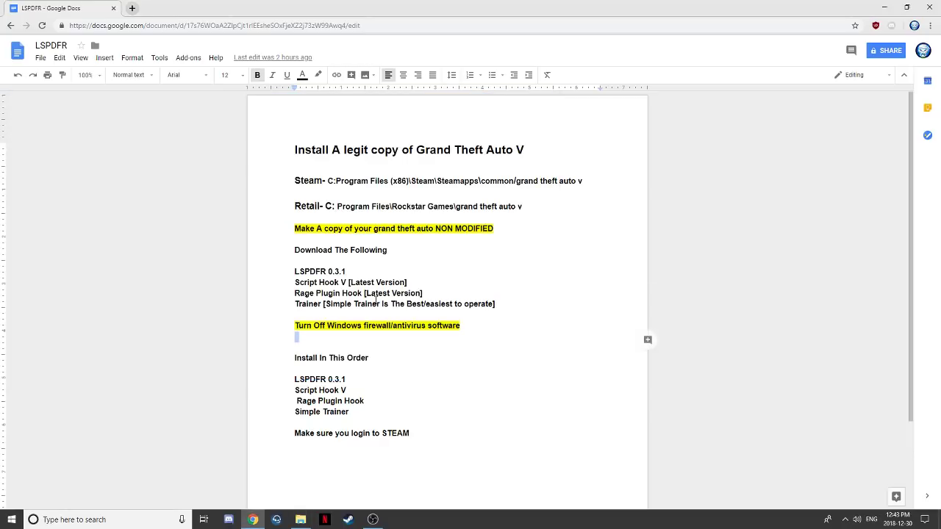
{"action": "left_click_drag", "start_coordinate": [295, 270], "coordinate": [499, 306]}
{"action": "left_click", "coordinate": [568, 298]}
Search Google for LSPDFR in a new tab
{"action": "left_click", "coordinate": [132, 8]}
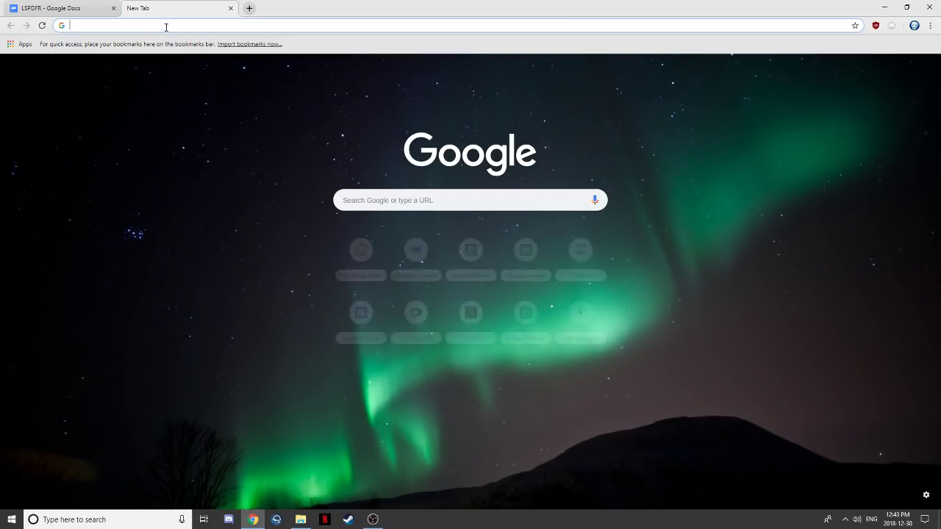
{"action": "type", "text": "LSPDFR"}
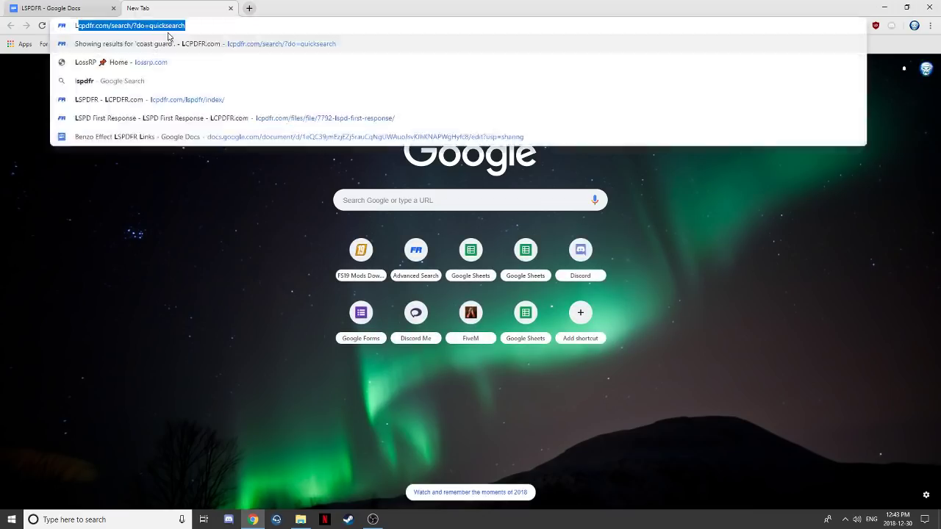
{"action": "key", "text": "Return"}
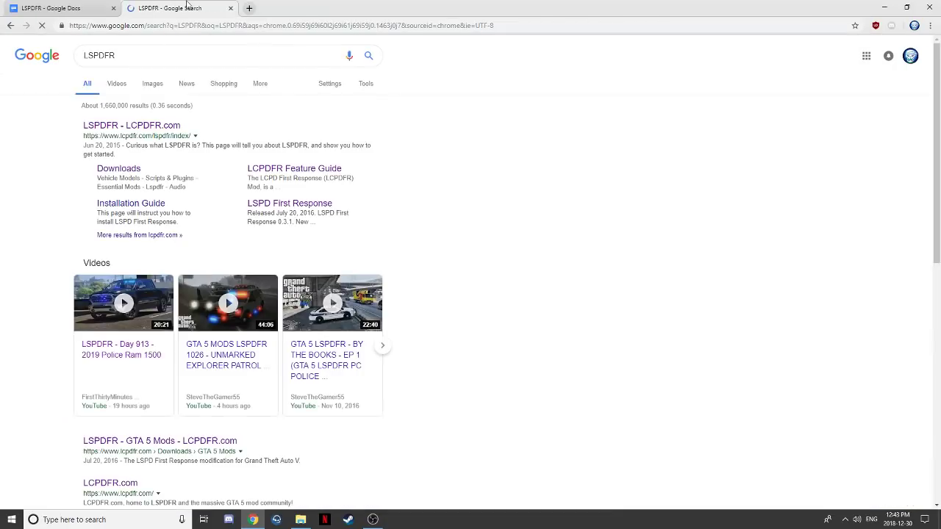
Go from LCPDFR.com Downloads > GTA 5 LSPDFR to the LSPD First Response file page and read it
{"action": "left_click", "coordinate": [163, 137]}
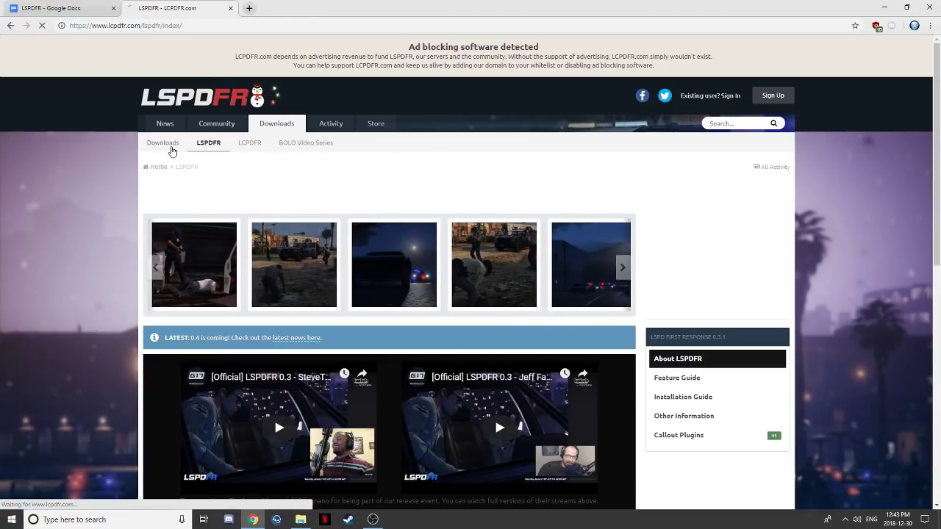
{"action": "left_click", "coordinate": [197, 149]}
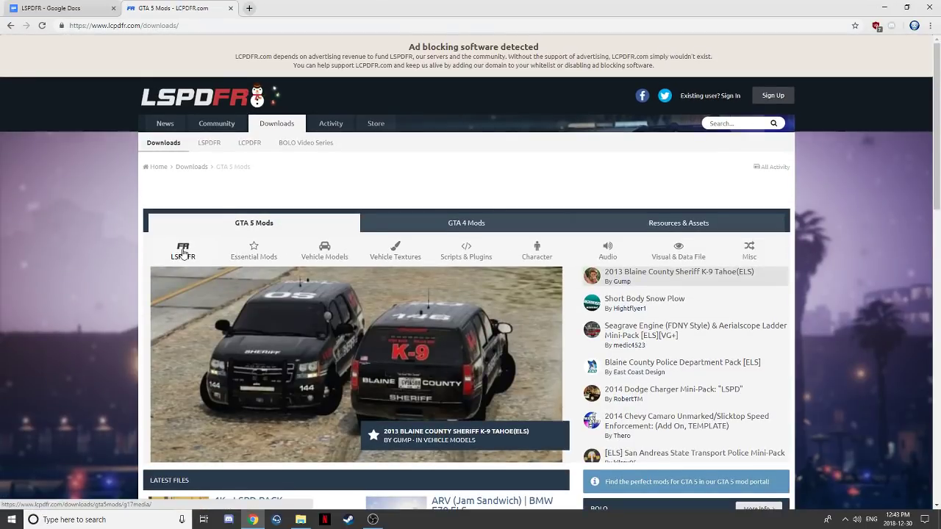
{"action": "left_click", "coordinate": [183, 253]}
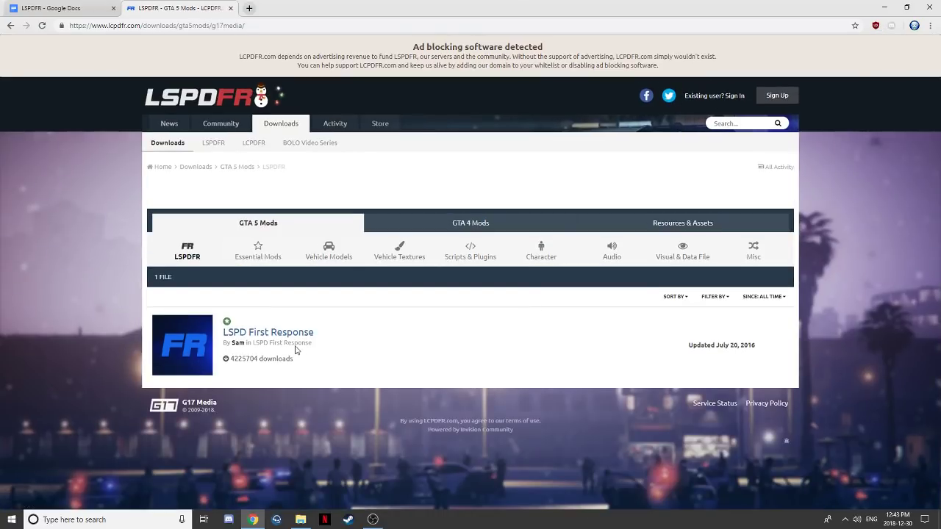
{"action": "left_click", "coordinate": [287, 336]}
{"action": "scroll", "coordinate": [287, 340], "scroll_direction": "down", "scroll_amount": 5}
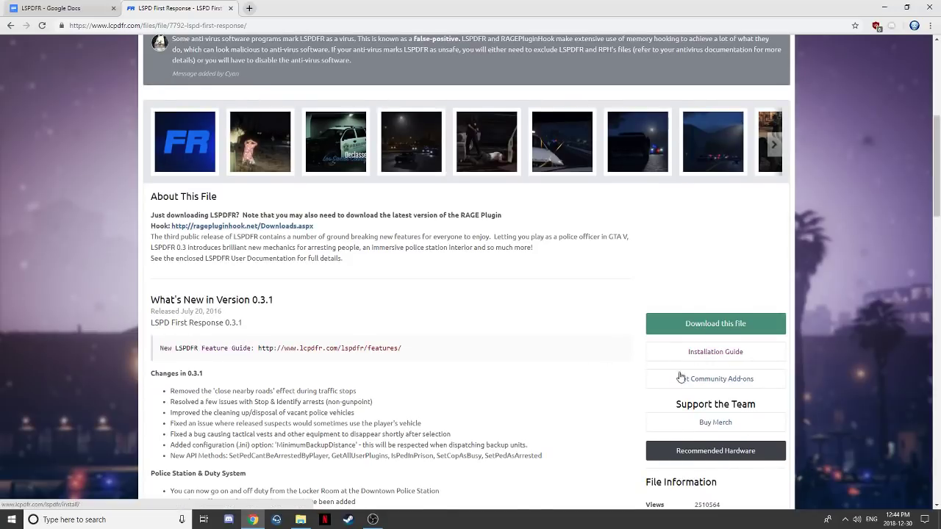
{"action": "scroll", "coordinate": [651, 389], "scroll_direction": "up", "scroll_amount": 1}
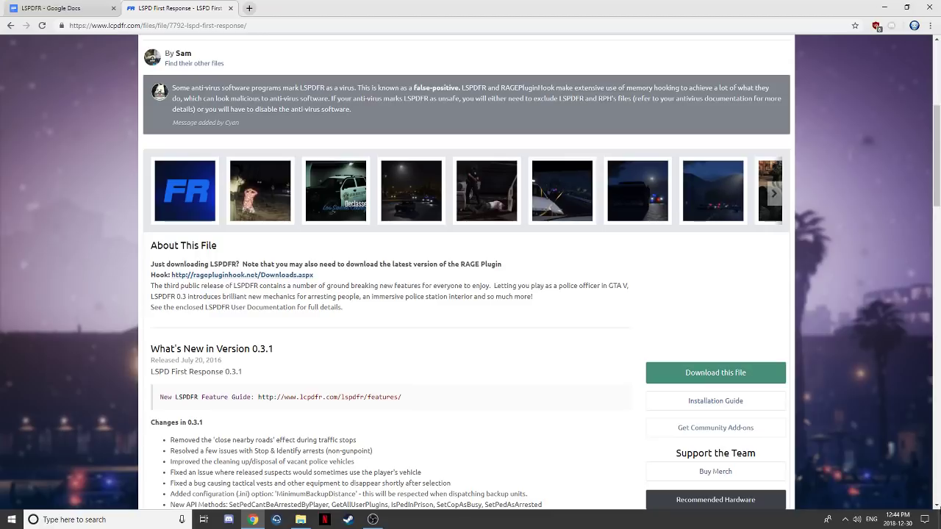
{"action": "left_click", "coordinate": [850, 523]}
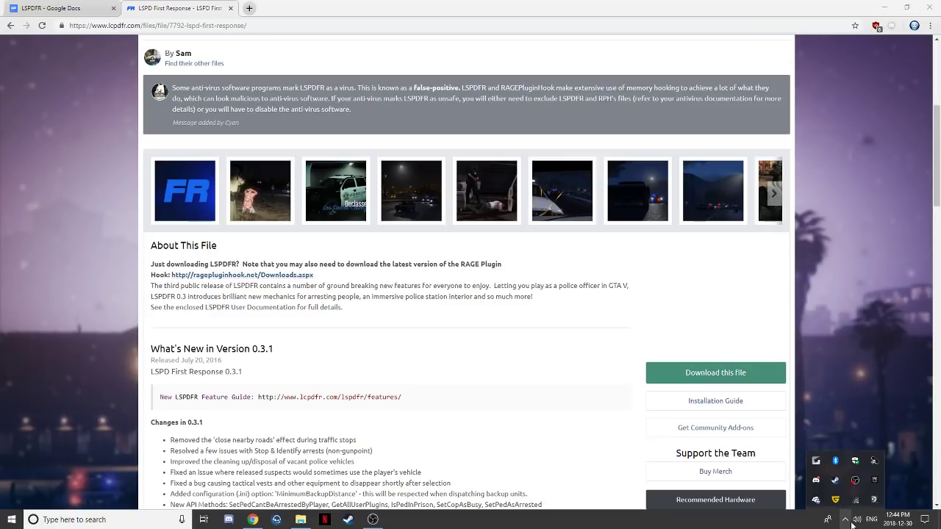
Open Defender's Virus & threat protection settings and turn real-time protection off
{"action": "left_click", "coordinate": [856, 462]}
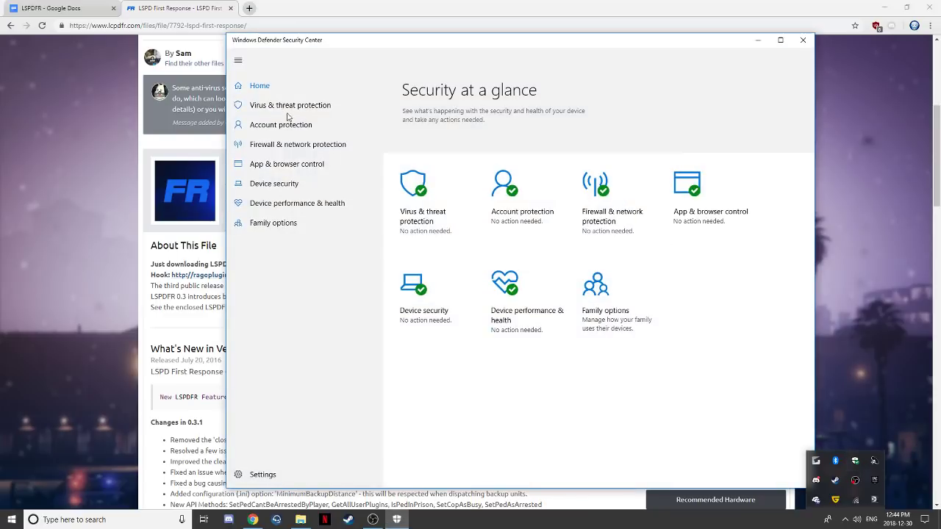
{"action": "left_click", "coordinate": [285, 107]}
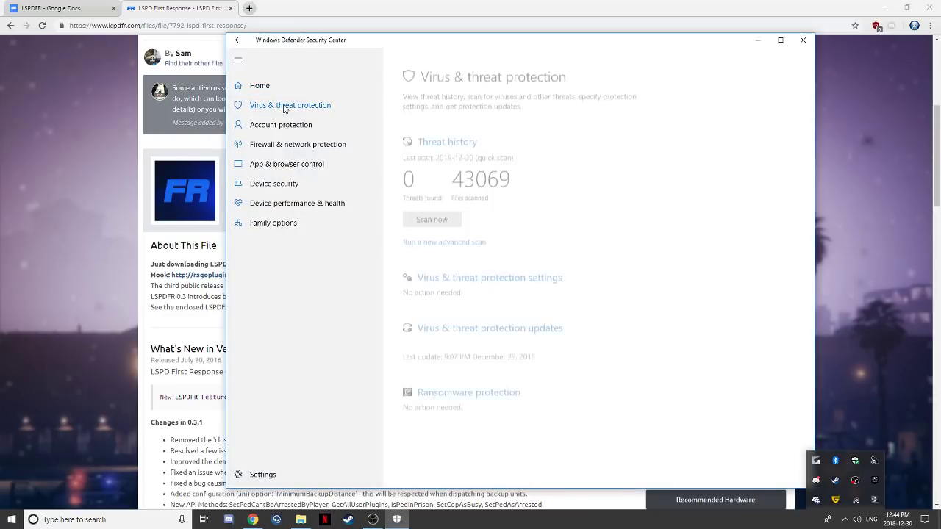
{"action": "left_click", "coordinate": [456, 276]}
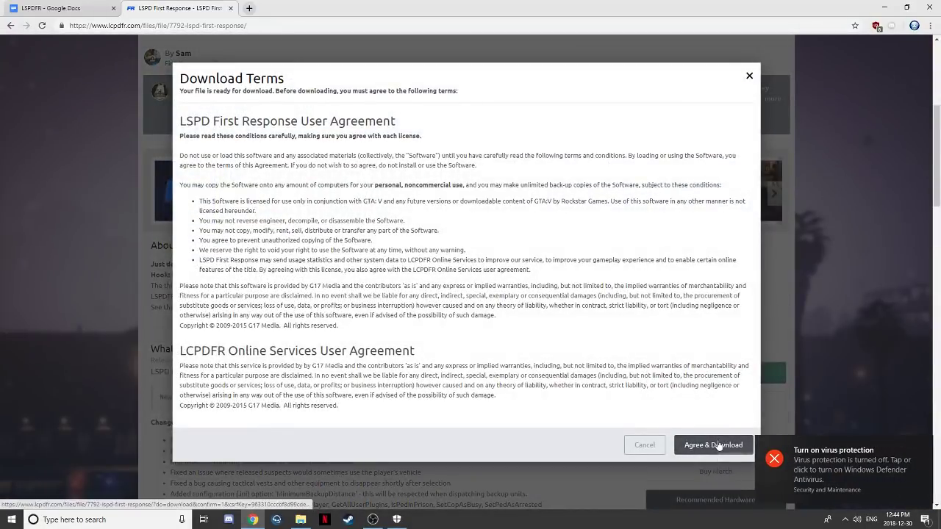
Agree to the terms and pass the security check to download LSPDFR 031 Manual Install.zip
{"action": "left_click", "coordinate": [717, 445]}
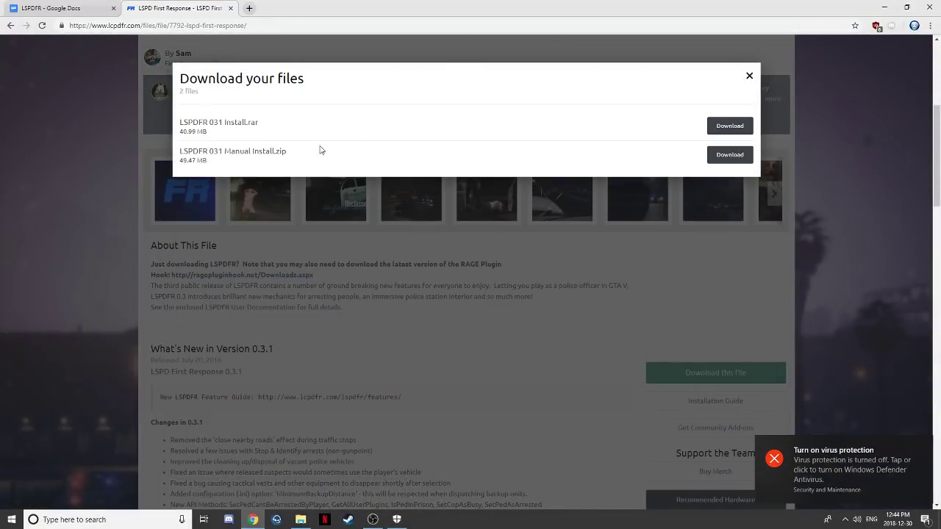
{"action": "left_click", "coordinate": [730, 155]}
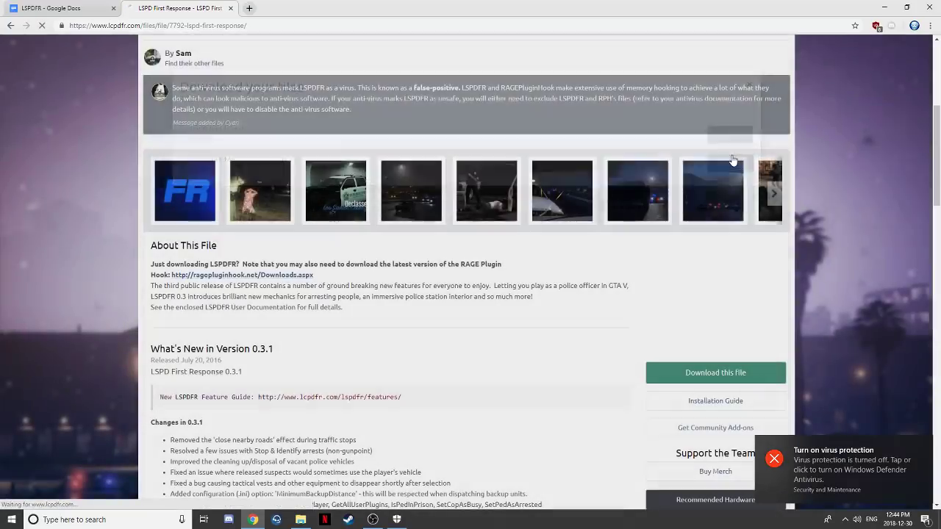
{"action": "left_click", "coordinate": [356, 243]}
{"action": "type", "text": "zd"}
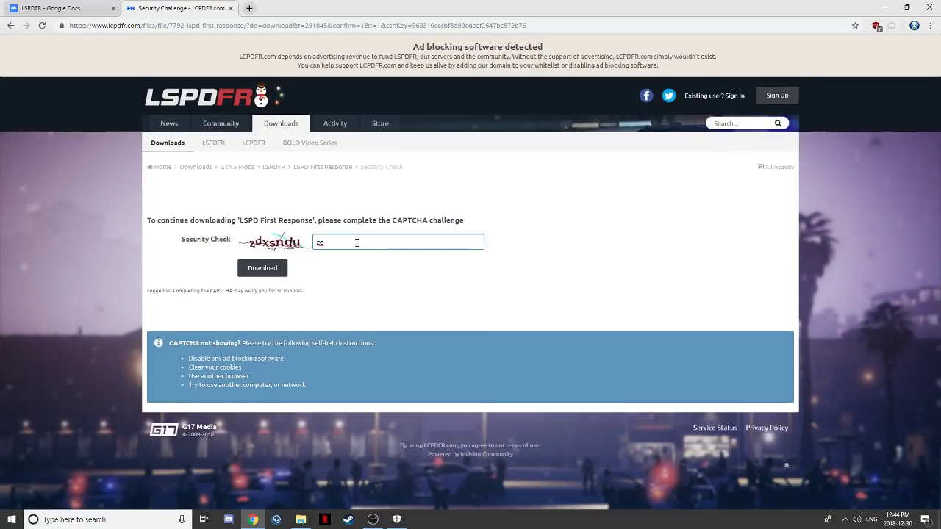
{"action": "type", "text": "xsndu"}
{"action": "key", "text": "Return"}
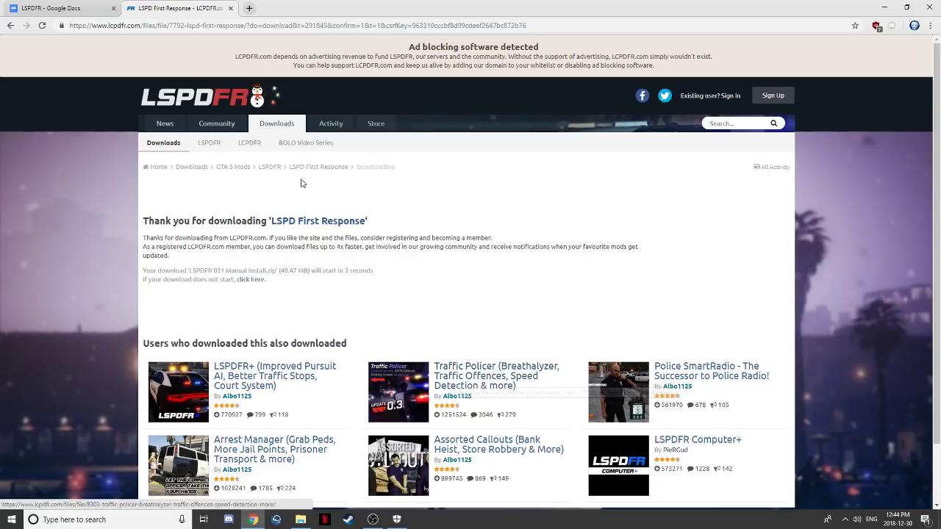
{"action": "left_click", "coordinate": [34, 6]}
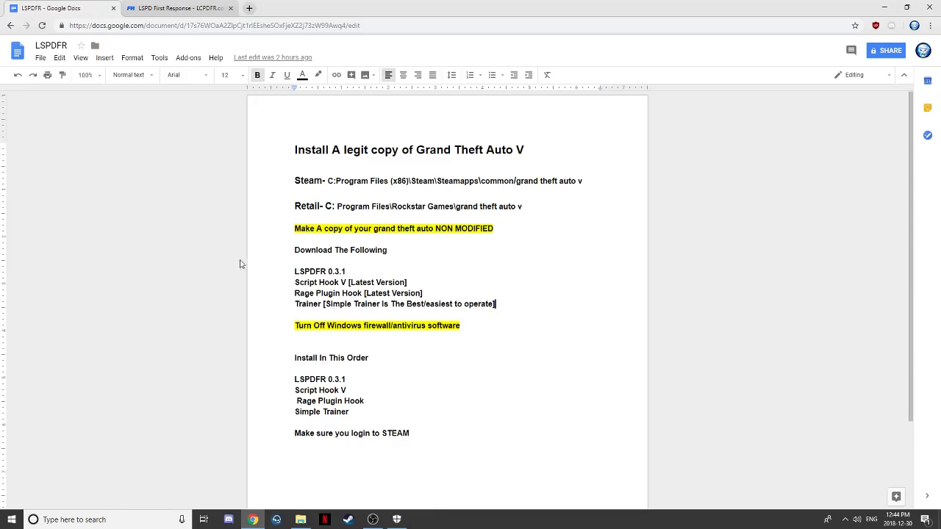
{"action": "left_click", "coordinate": [249, 8]}
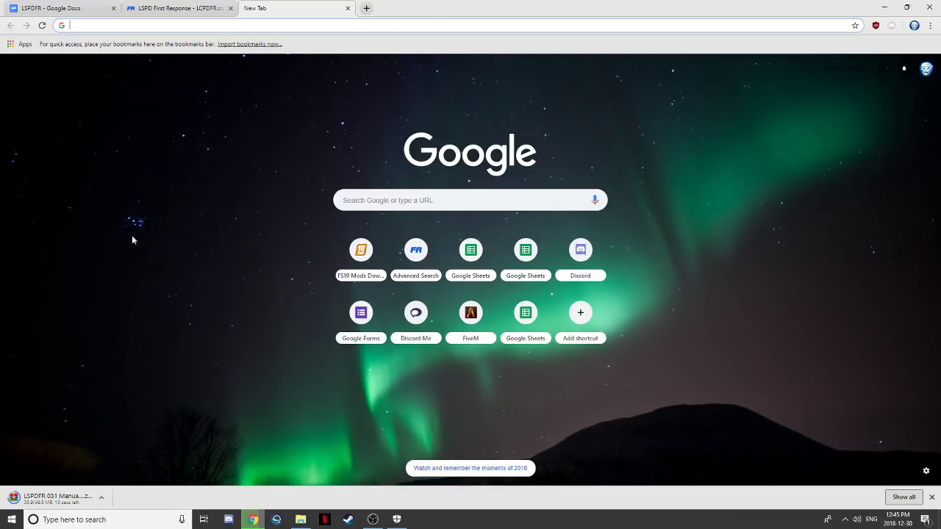
{"action": "left_click", "coordinate": [347, 8]}
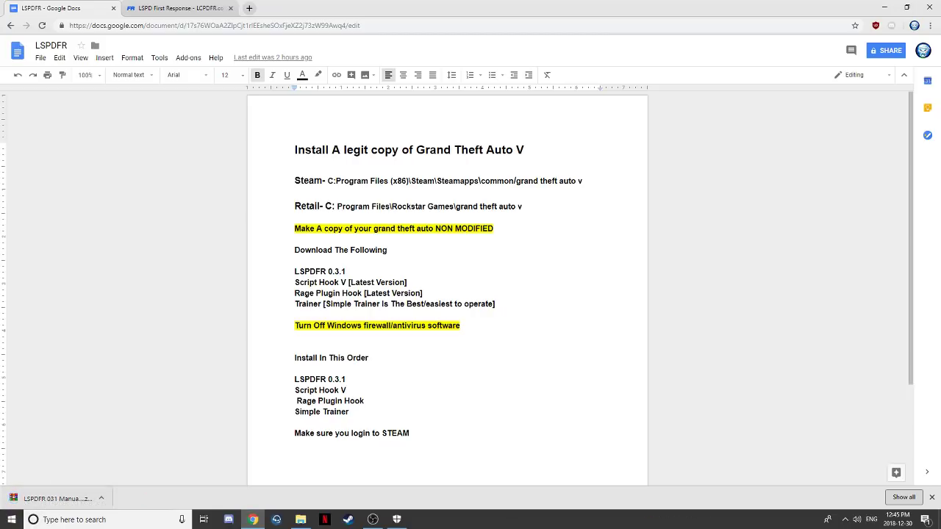
Drag the downloaded LSPDFR archive onto the desktop, then bring the browser and Defender back
{"action": "left_click", "coordinate": [938, 523]}
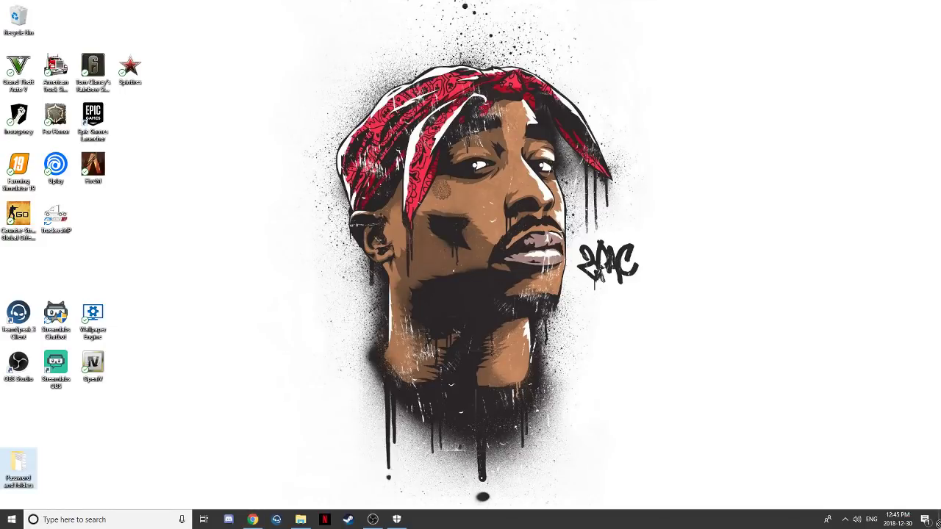
{"action": "left_click_drag", "start_coordinate": [937, 523], "coordinate": [923, 158]}
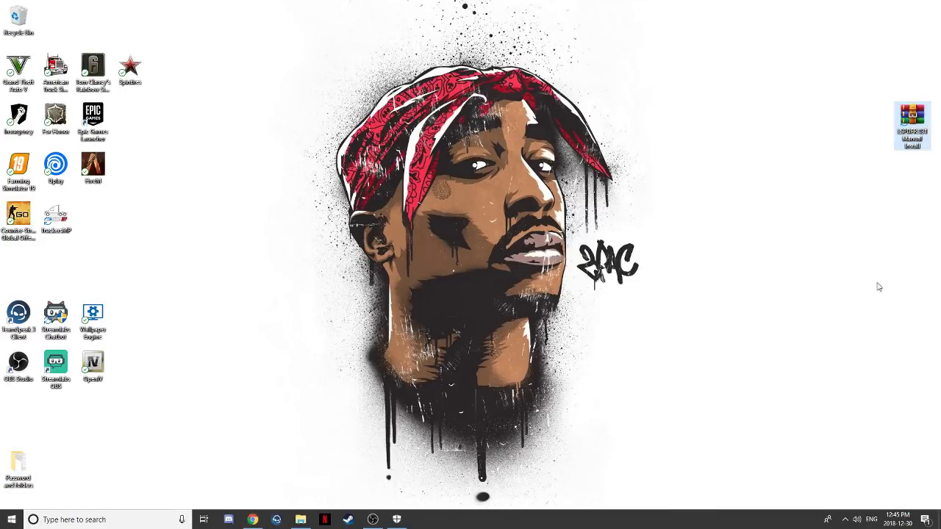
{"action": "left_click", "coordinate": [263, 520]}
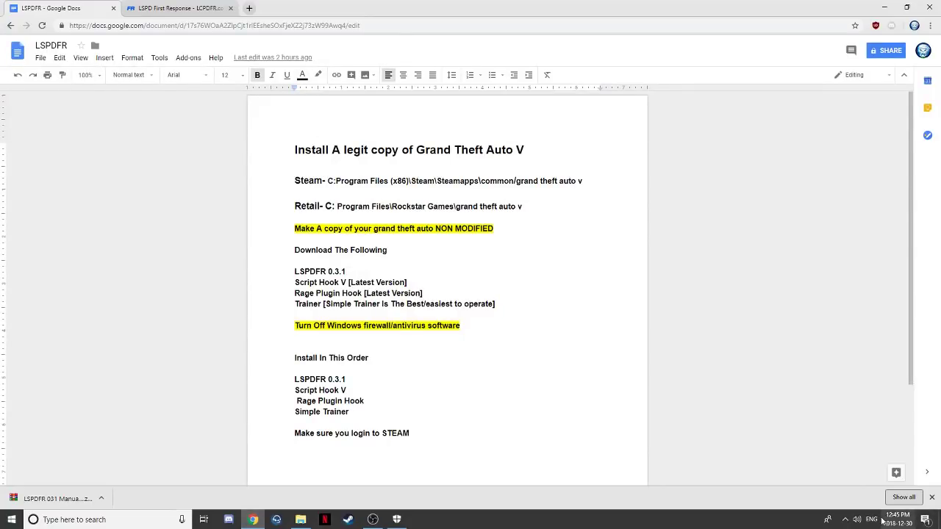
{"action": "left_click", "coordinate": [396, 520]}
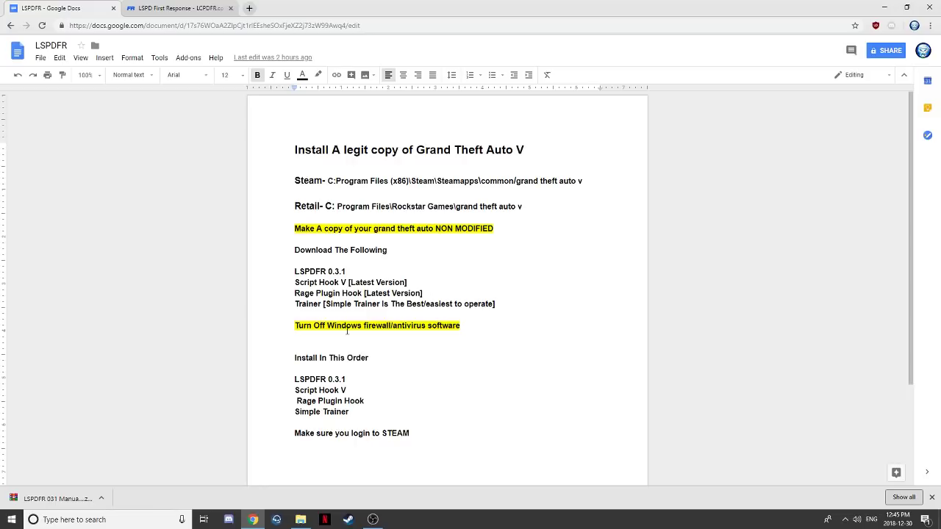
Search for Script Hook V and save its v1.0.1604.0 zip from dev-c.com to the desktop
{"action": "left_click", "coordinate": [190, 8]}
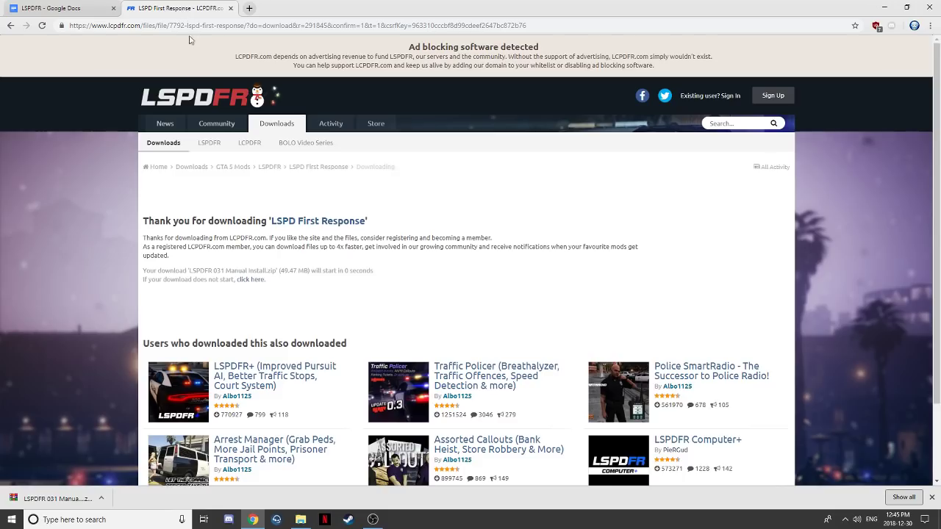
{"action": "left_click", "coordinate": [200, 26]}
{"action": "type", "text": "Scr"}
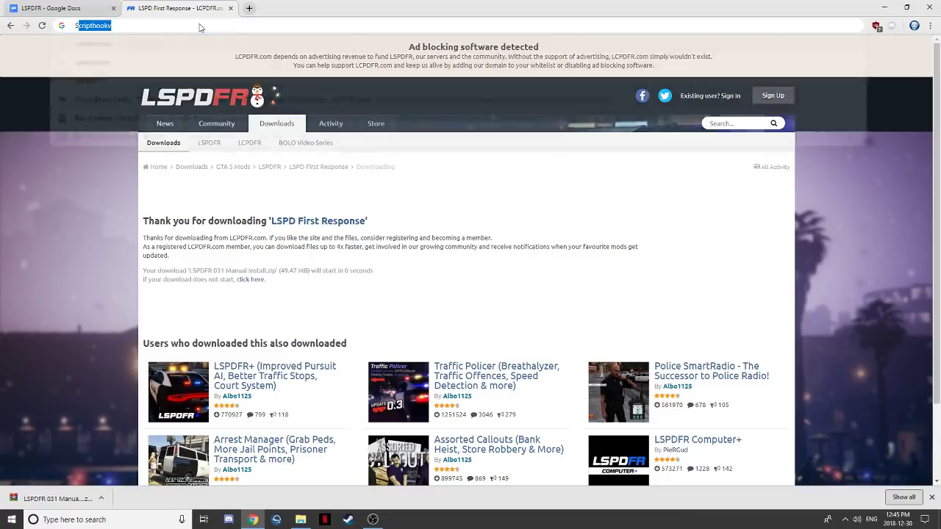
{"action": "type", "text": "ipt"}
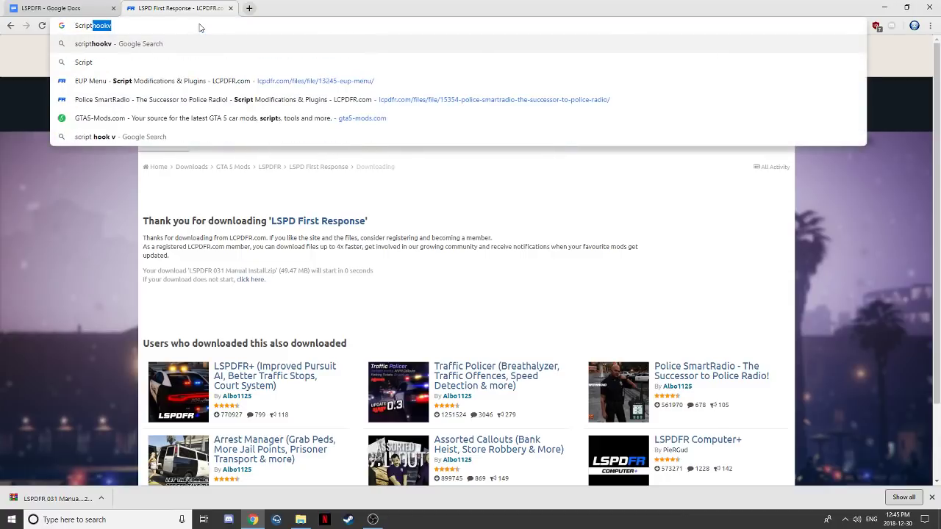
{"action": "key", "text": "Return"}
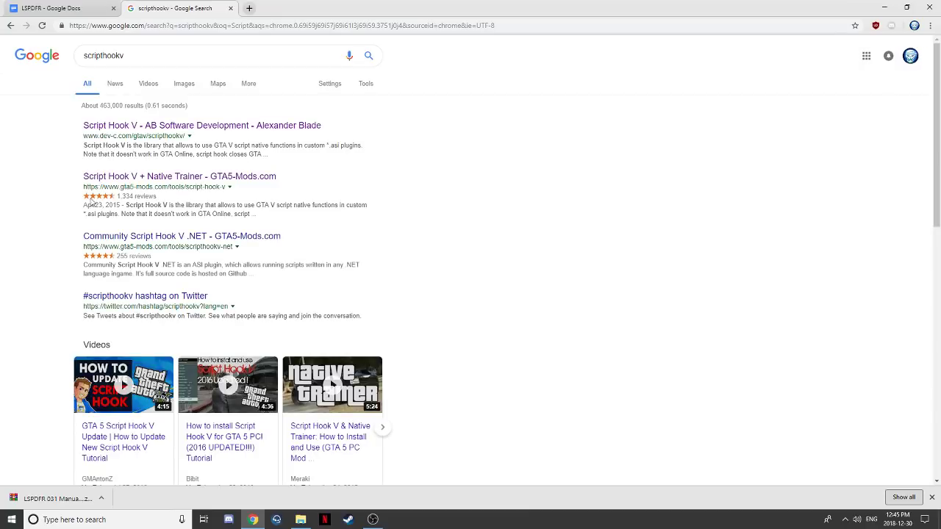
{"action": "left_click", "coordinate": [161, 127]}
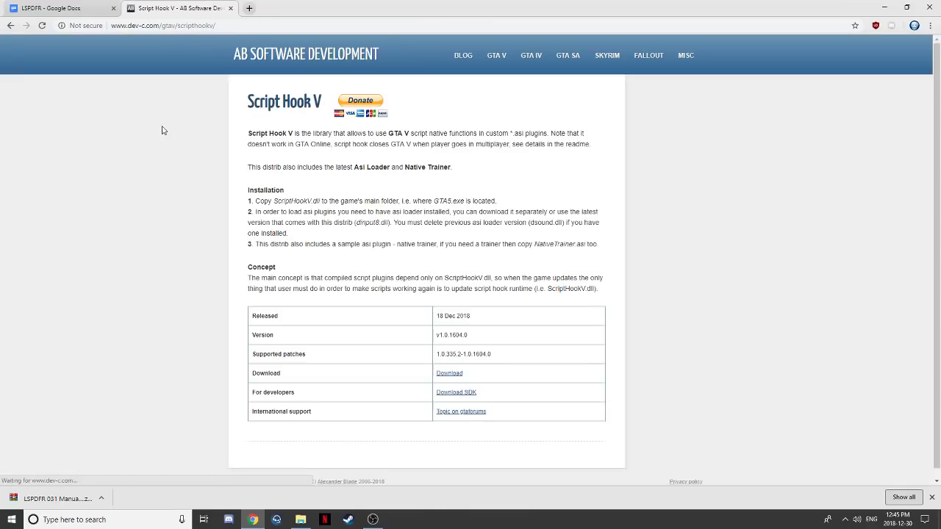
{"action": "left_click", "coordinate": [449, 375]}
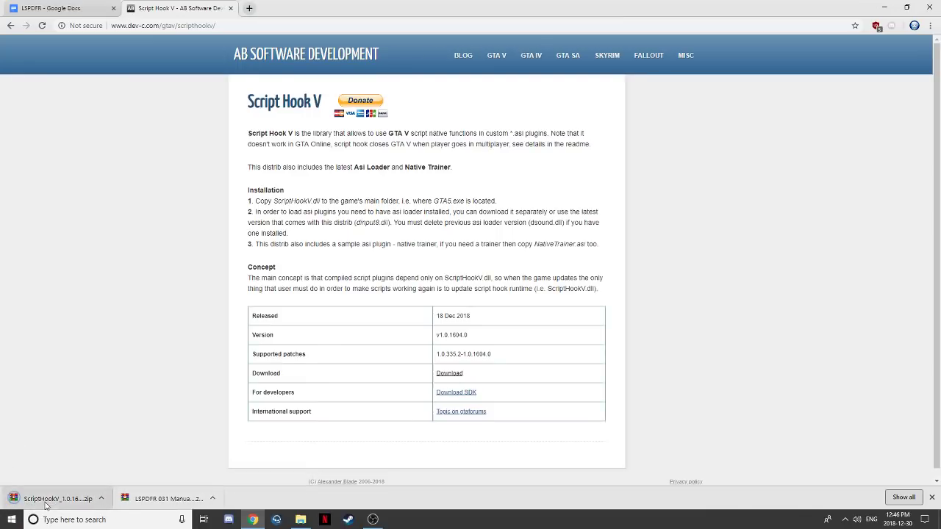
{"action": "left_click_drag", "start_coordinate": [46, 504], "coordinate": [921, 178]}
{"action": "left_click", "coordinate": [253, 519]}
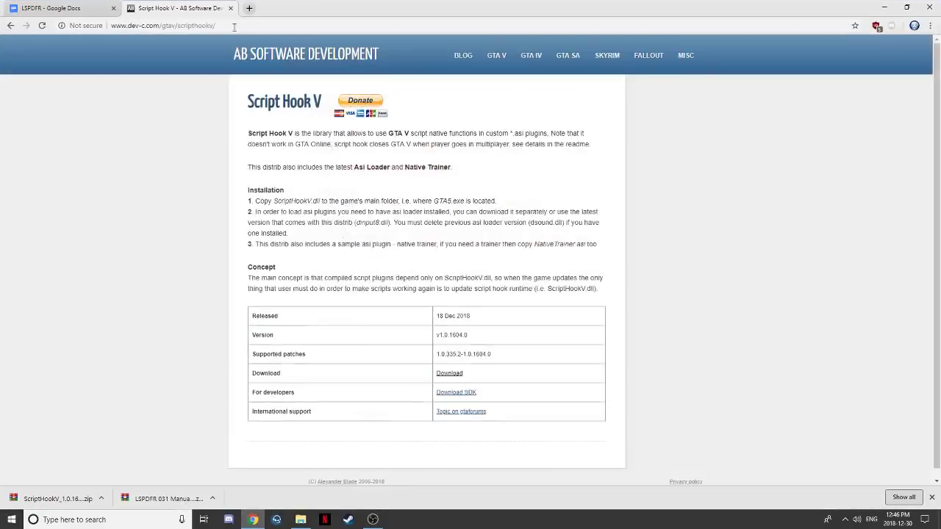
Search for RAGE Plugin Hook and save the Open Alpha 0.64.1234.15464 zip to the desktop
{"action": "left_click", "coordinate": [204, 26]}
{"action": "type", "text": "R"}
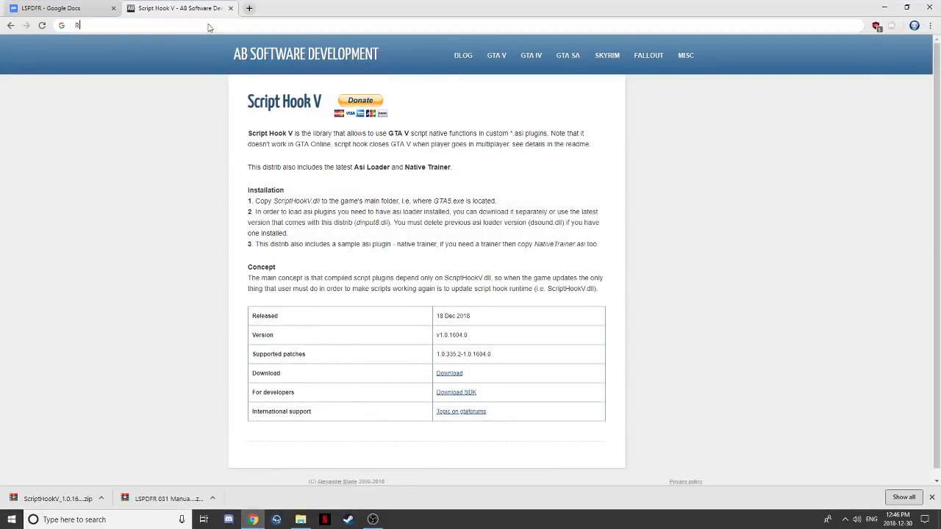
{"action": "type", "text": "age"}
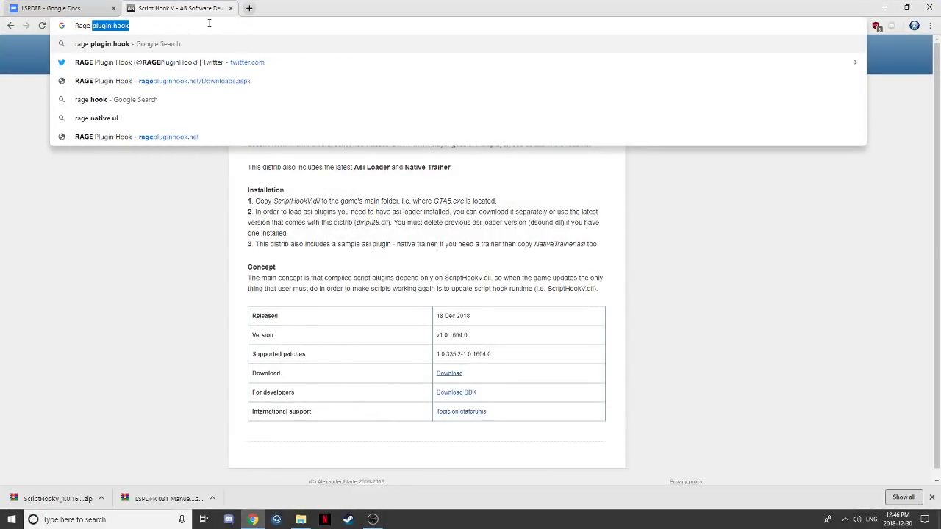
{"action": "key", "text": "Return"}
{"action": "left_click", "coordinate": [104, 129]}
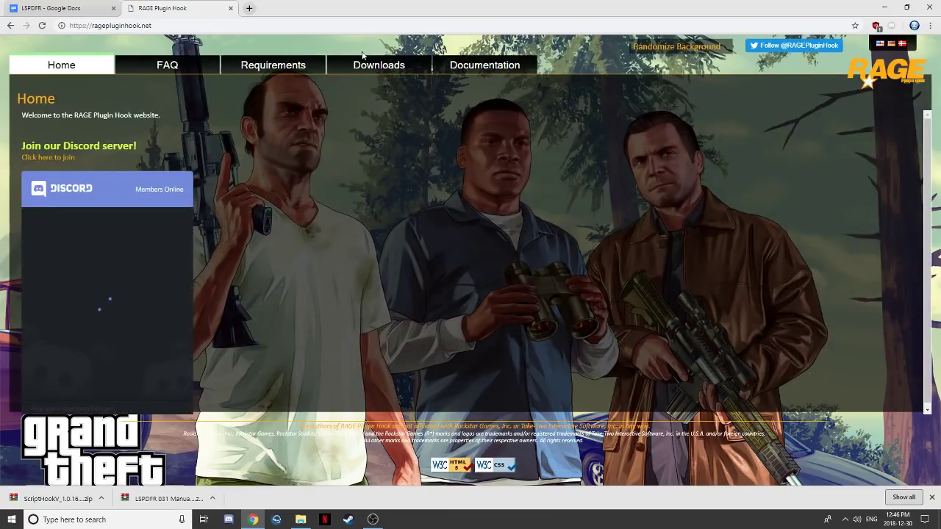
{"action": "left_click", "coordinate": [384, 64]}
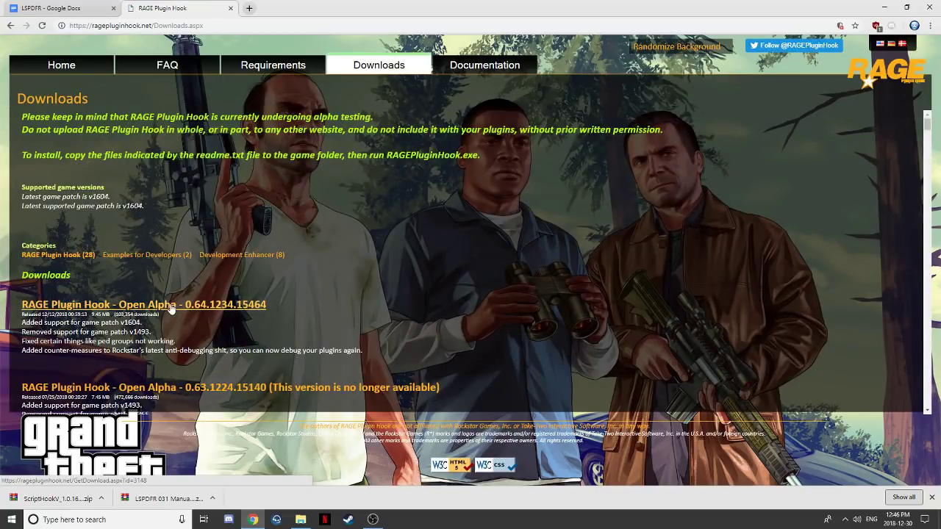
{"action": "left_click", "coordinate": [170, 307]}
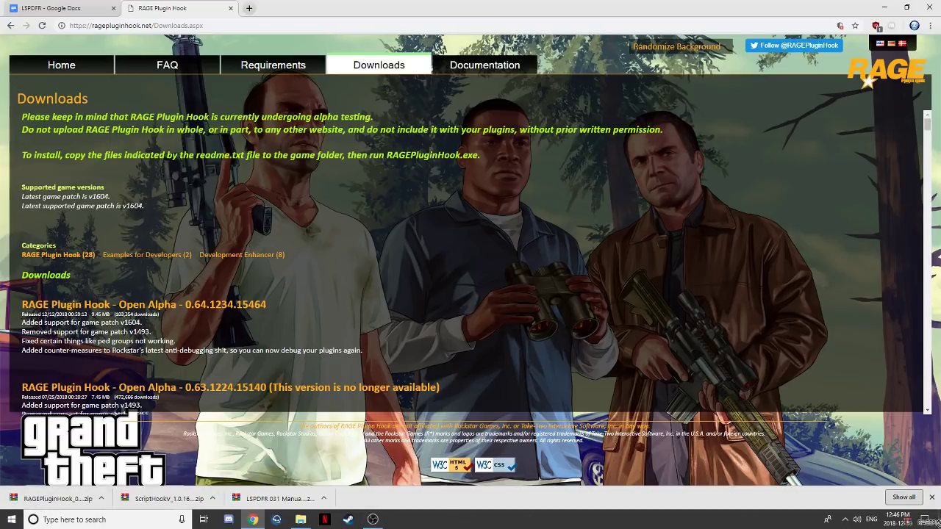
{"action": "left_click_drag", "start_coordinate": [938, 523], "coordinate": [914, 223]}
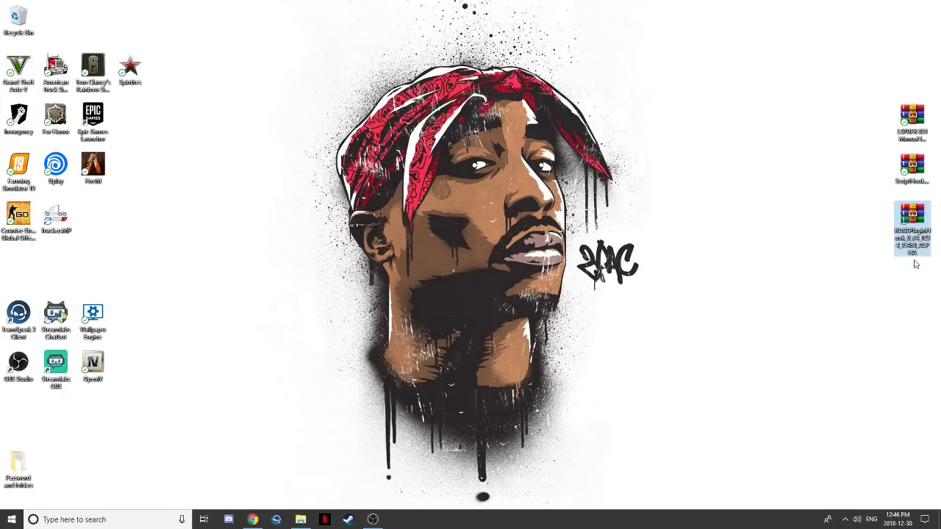
Search Google for 5mods and open GTA5-Mods.com
{"action": "left_click", "coordinate": [252, 519]}
{"action": "left_click", "coordinate": [216, 25]}
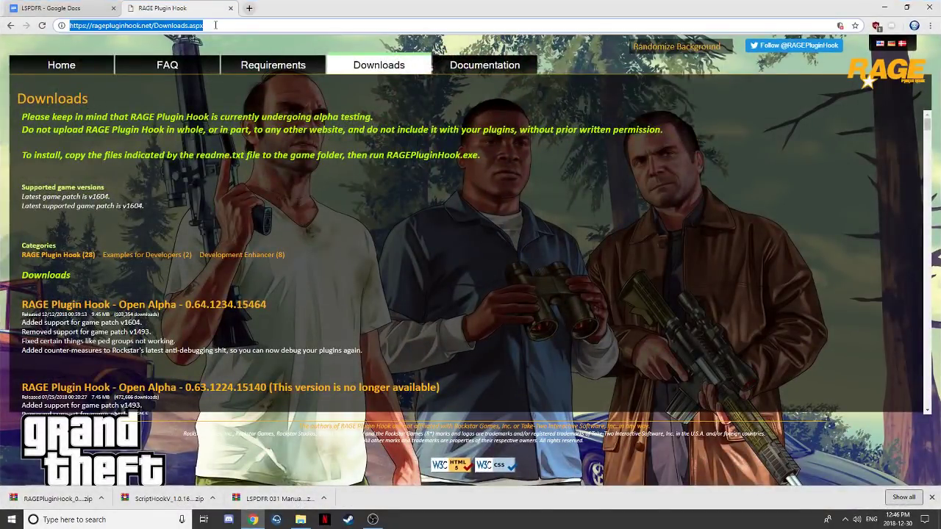
{"action": "key", "text": "BackSpace"}
{"action": "type", "text": "5mods"}
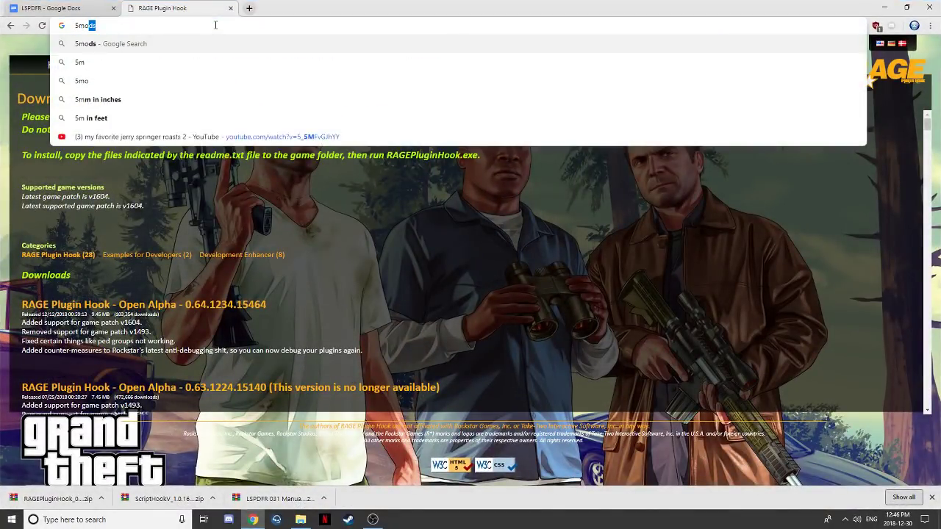
{"action": "key", "text": "Return"}
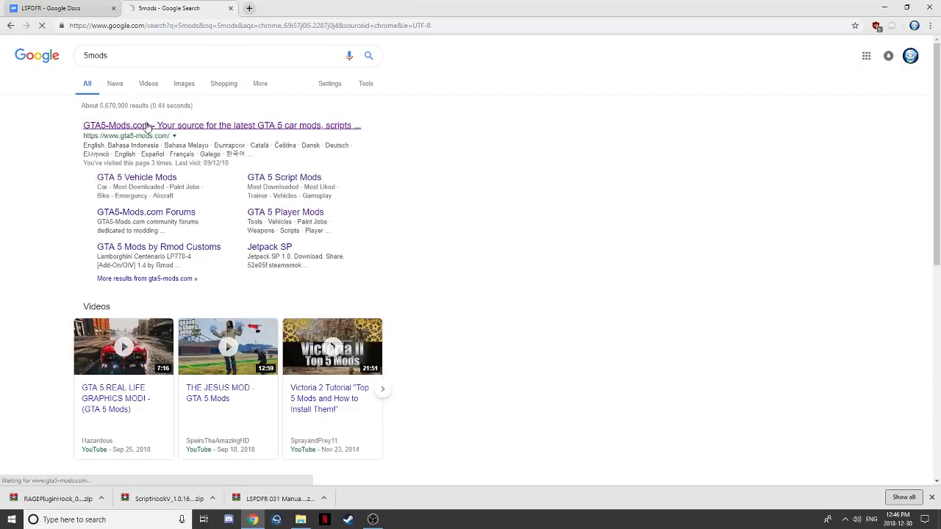
{"action": "left_click", "coordinate": [148, 127]}
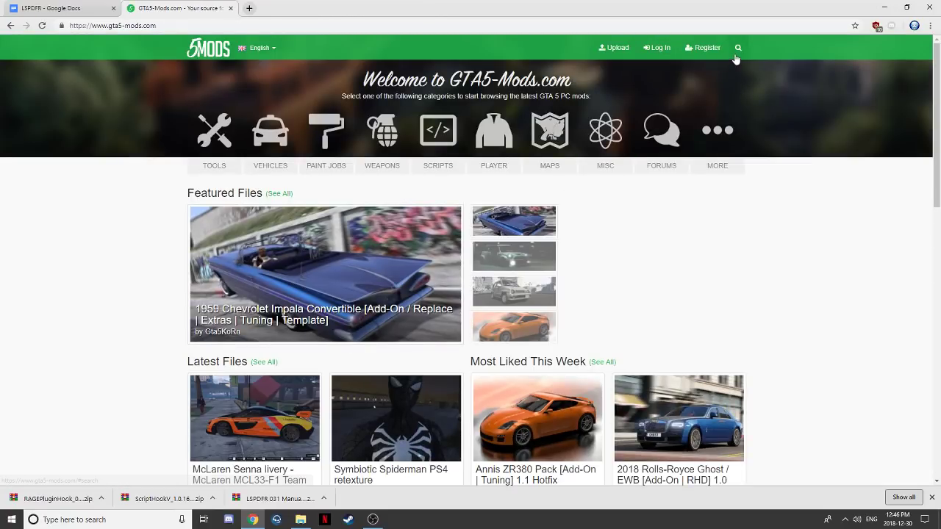
Download Simple Trainer for GTA V 9.4 and drag TrainerV.rar onto the desktop
{"action": "left_click", "coordinate": [737, 55]}
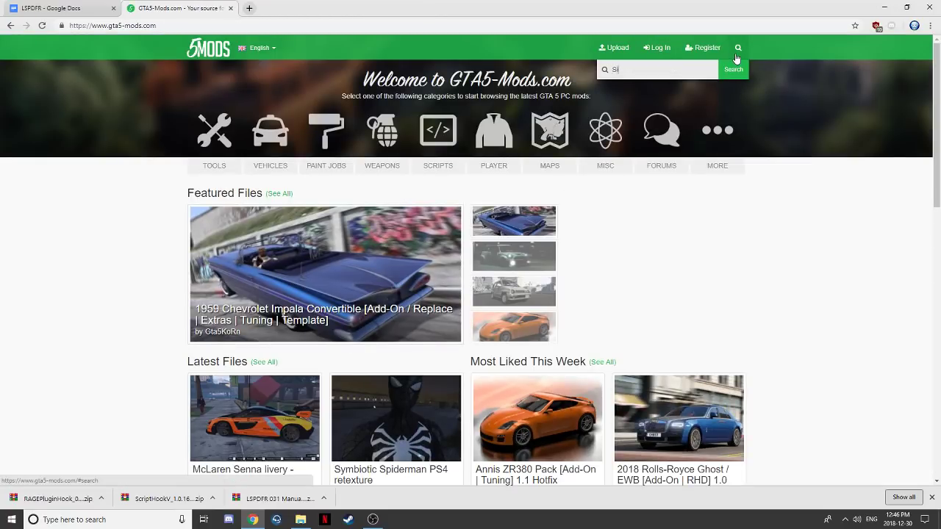
{"action": "type", "text": "Simple Ti"}
{"action": "key", "text": "Return"}
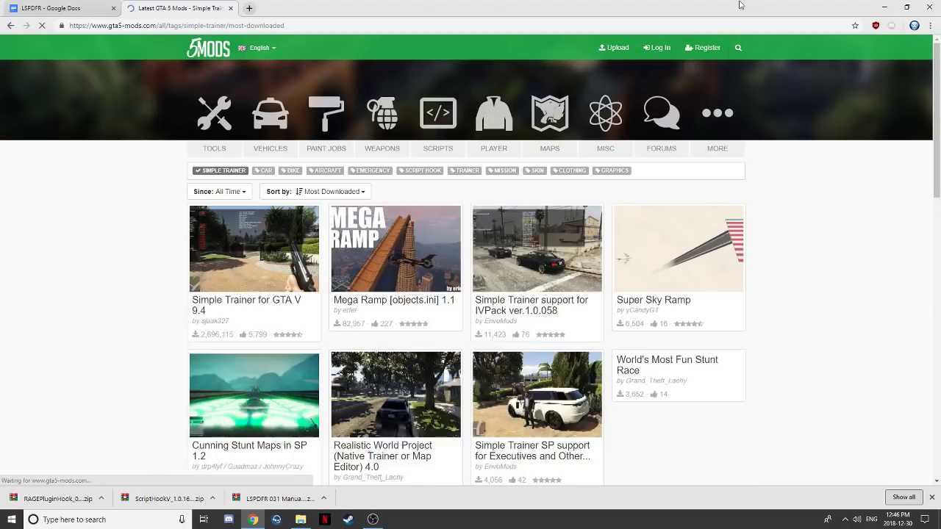
{"action": "left_click", "coordinate": [247, 234]}
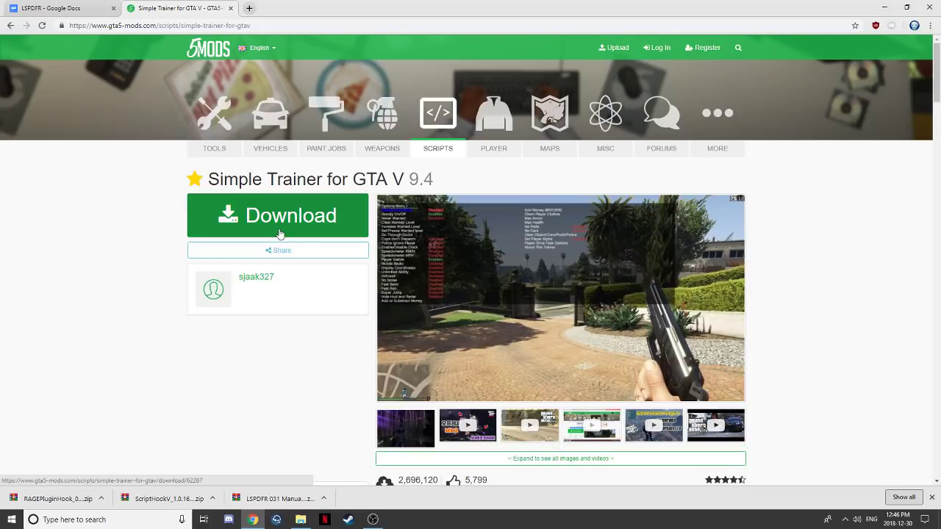
{"action": "left_click", "coordinate": [280, 234]}
{"action": "left_click", "coordinate": [478, 258]}
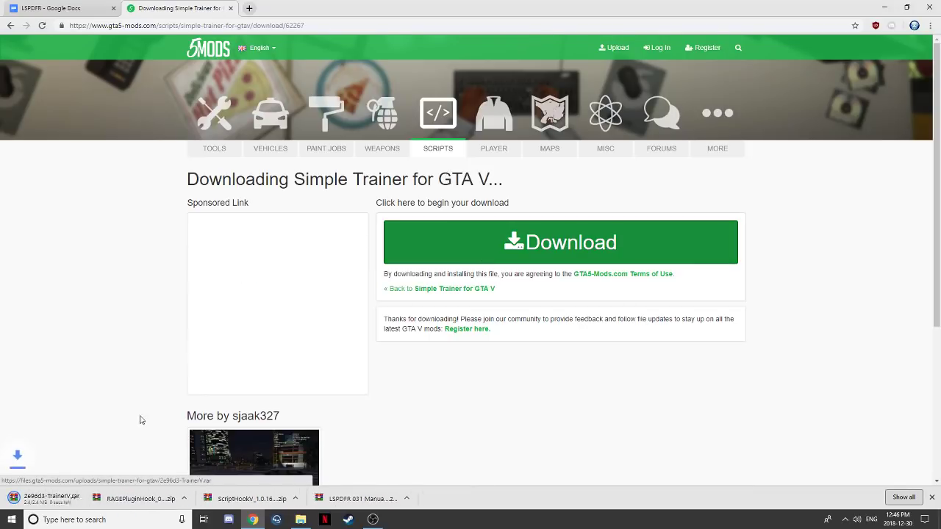
{"action": "left_click_drag", "start_coordinate": [56, 506], "coordinate": [915, 323]}
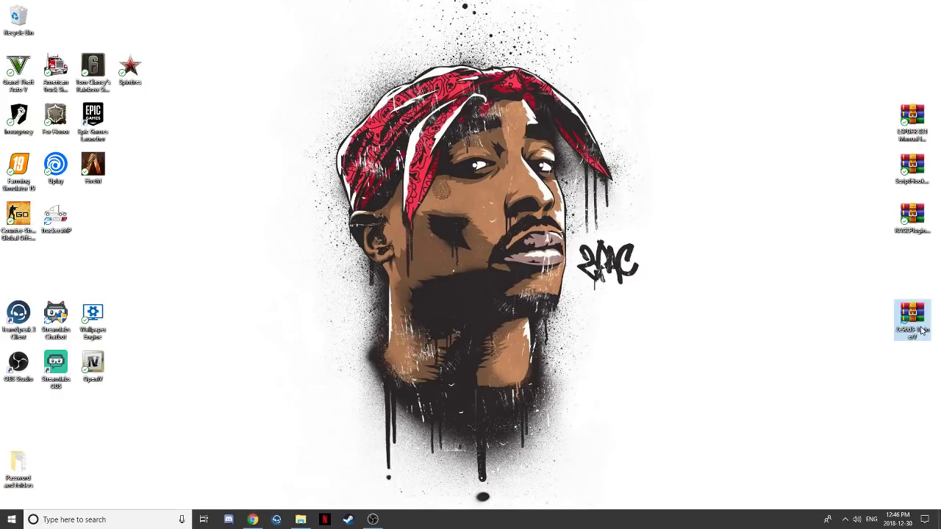
{"action": "left_click", "coordinate": [252, 520]}
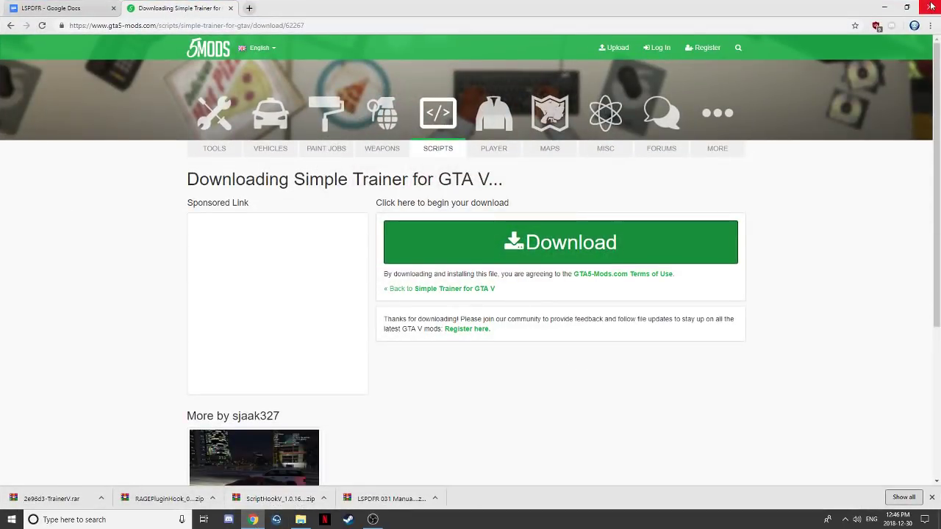
{"action": "left_click", "coordinate": [53, 7]}
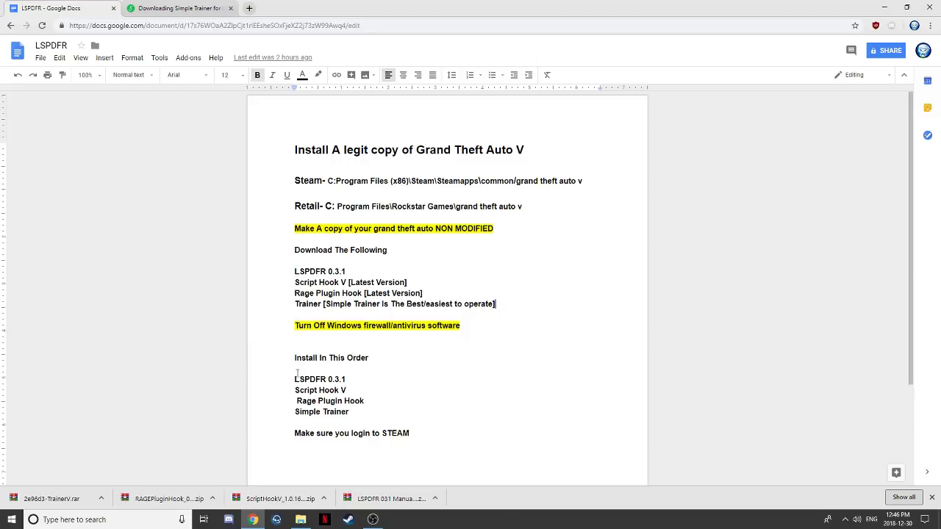
{"action": "left_click_drag", "start_coordinate": [297, 374], "coordinate": [428, 416]}
{"action": "left_click", "coordinate": [428, 416]}
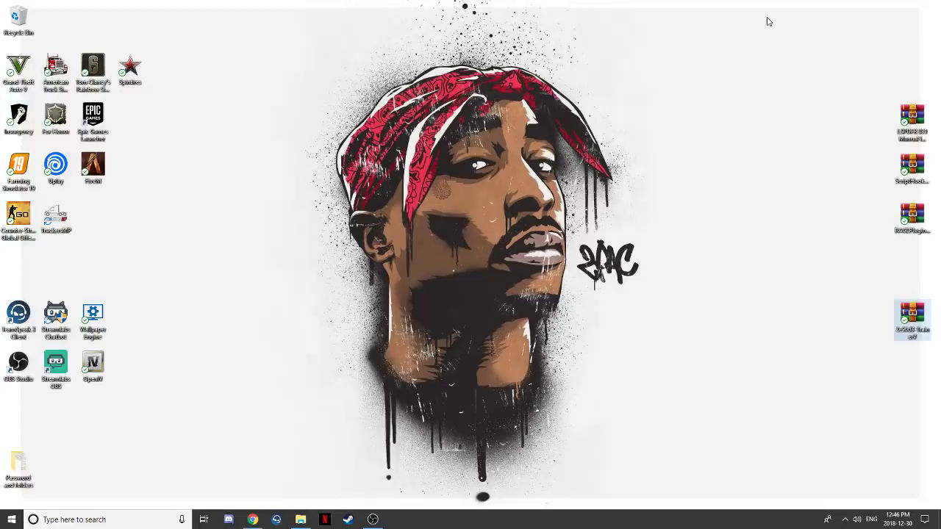
{"action": "left_click", "coordinate": [884, 6]}
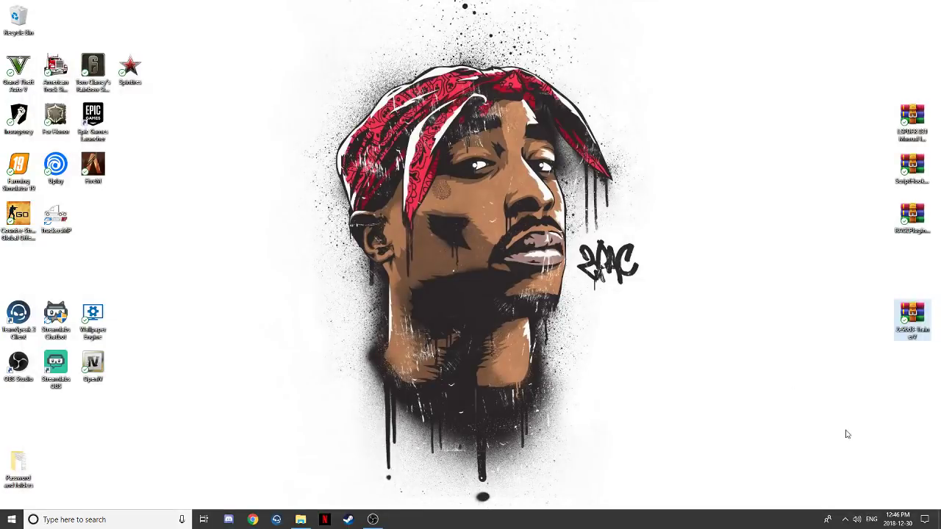
Open the Grand Theft Auto V folder, with GTA5 and GTAVLauncher, from D:\Steam\steamapps\common
{"action": "left_click", "coordinate": [297, 521]}
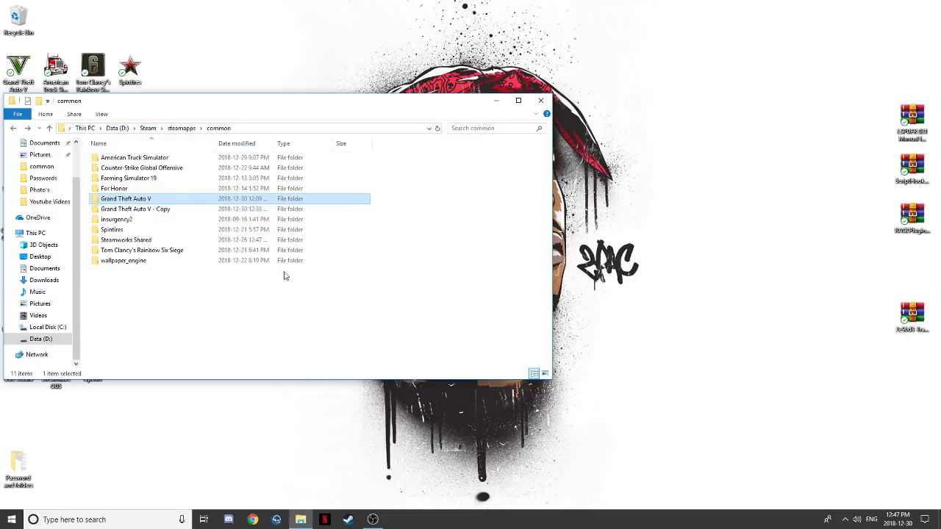
{"action": "double_click", "coordinate": [150, 200]}
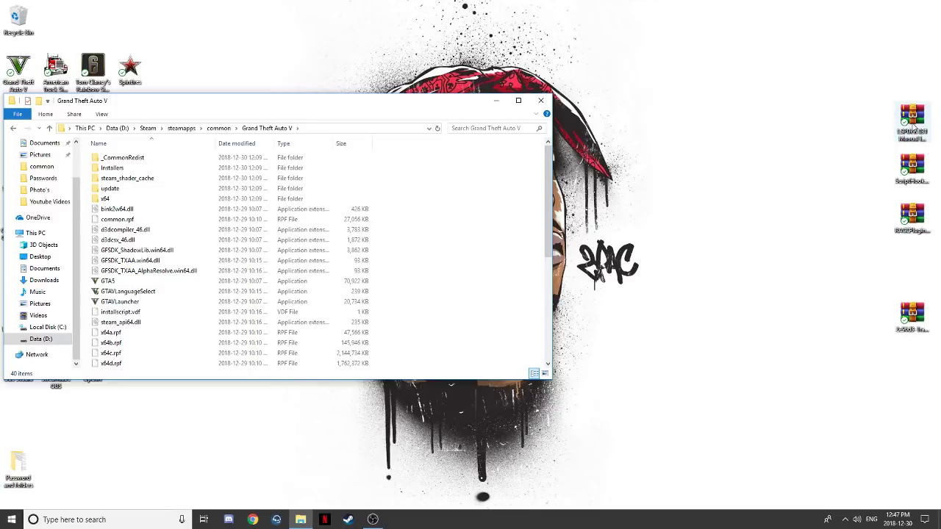
Open the LSPDFR 031 Manual Install archive and drag everything but the Licenses folder into the game folder
{"action": "left_click_drag", "start_coordinate": [915, 126], "coordinate": [653, 174]}
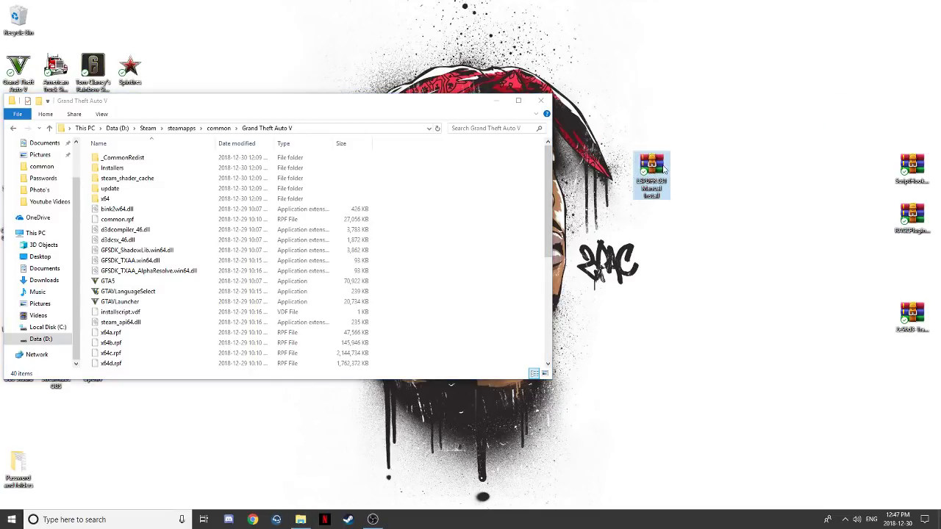
{"action": "double_click", "coordinate": [662, 174]}
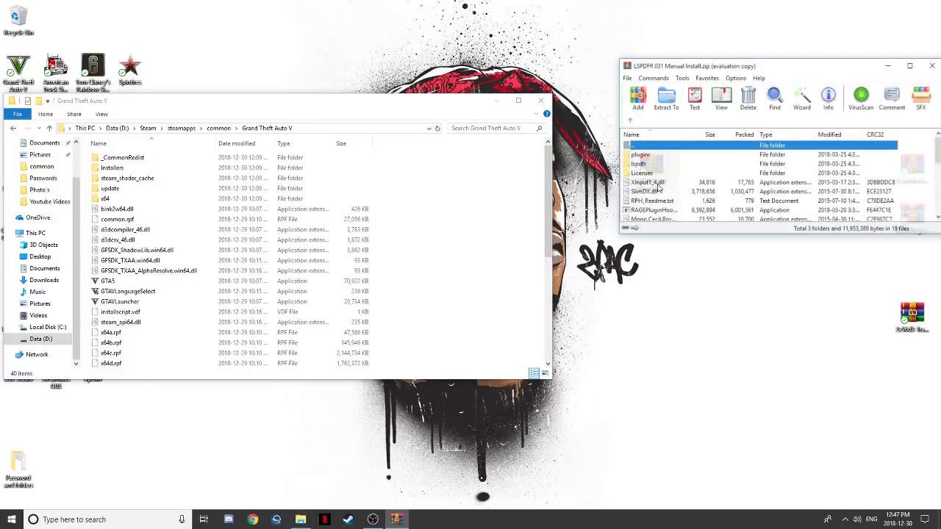
{"action": "scroll", "coordinate": [702, 220], "scroll_direction": "down", "scroll_amount": 5}
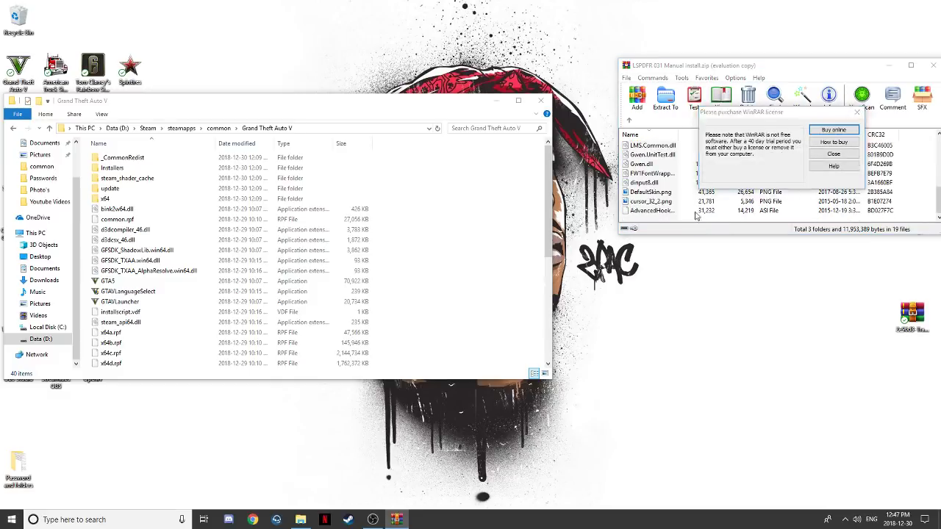
{"action": "key", "text": "Escape"}
{"action": "left_click_drag", "start_coordinate": [694, 221], "coordinate": [681, 152]}
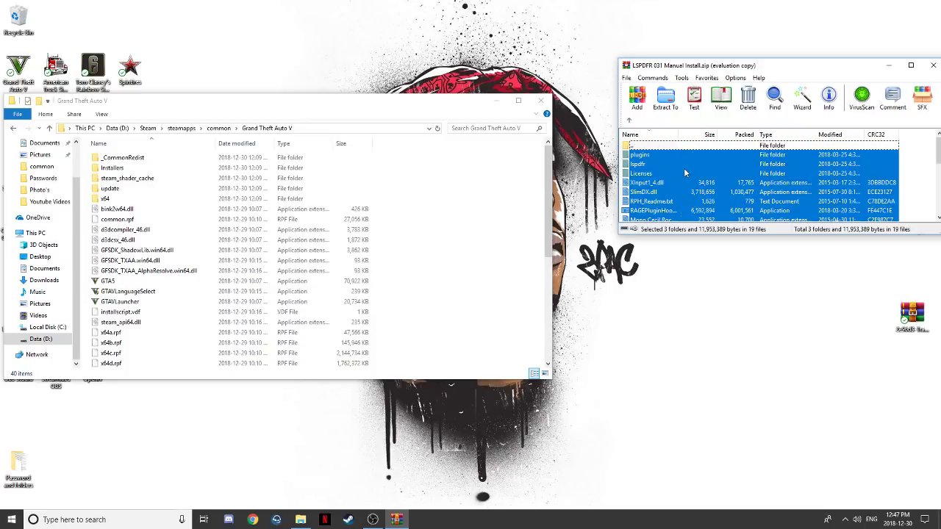
{"action": "left_click", "coordinate": [669, 174], "text": "ctrl"}
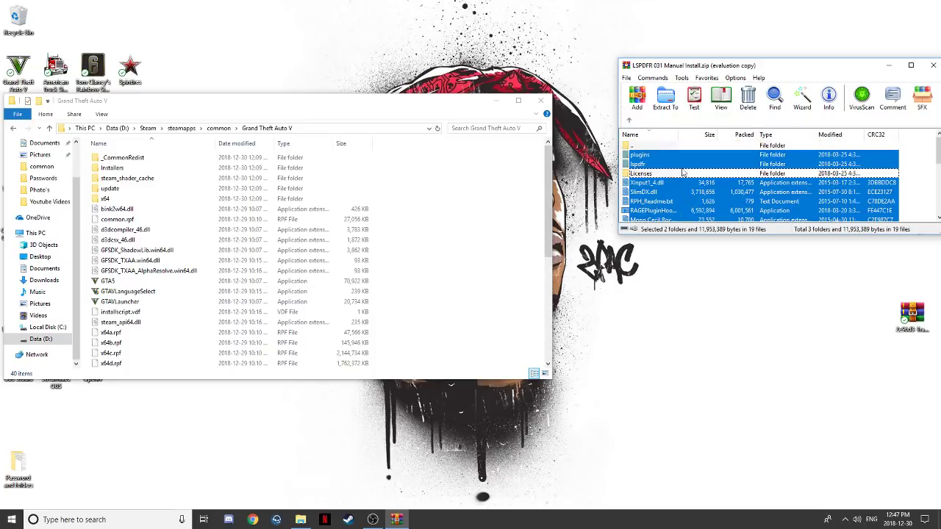
{"action": "left_click_drag", "start_coordinate": [686, 170], "coordinate": [671, 161]}
{"action": "left_click_drag", "start_coordinate": [423, 237], "coordinate": [422, 237]}
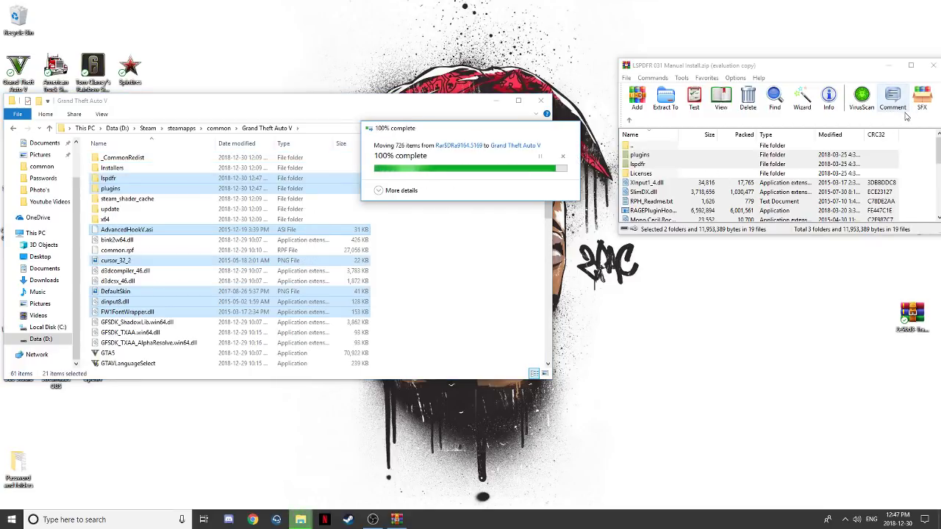
{"action": "left_click", "coordinate": [932, 65]}
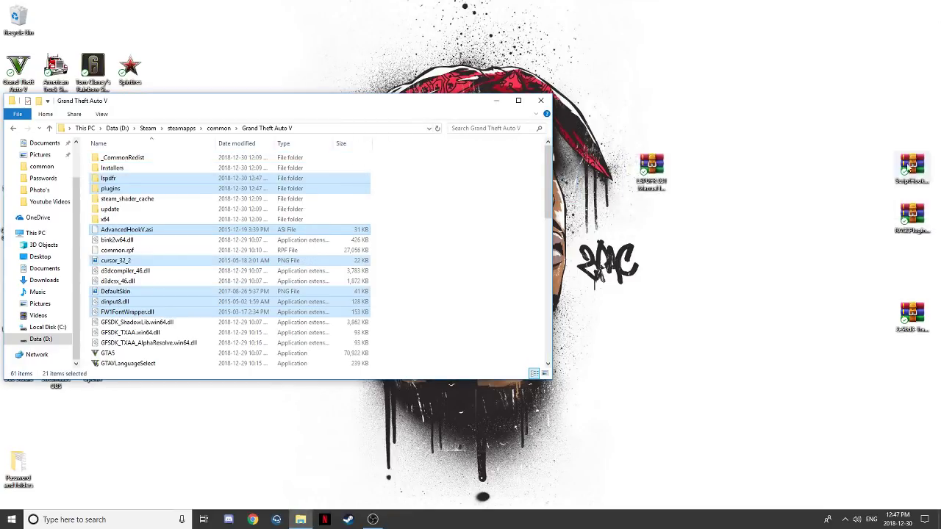
Delete the LSPDFR archive from the desktop and open the ScriptHookV archive's bin folder
{"action": "right_click", "coordinate": [653, 177]}
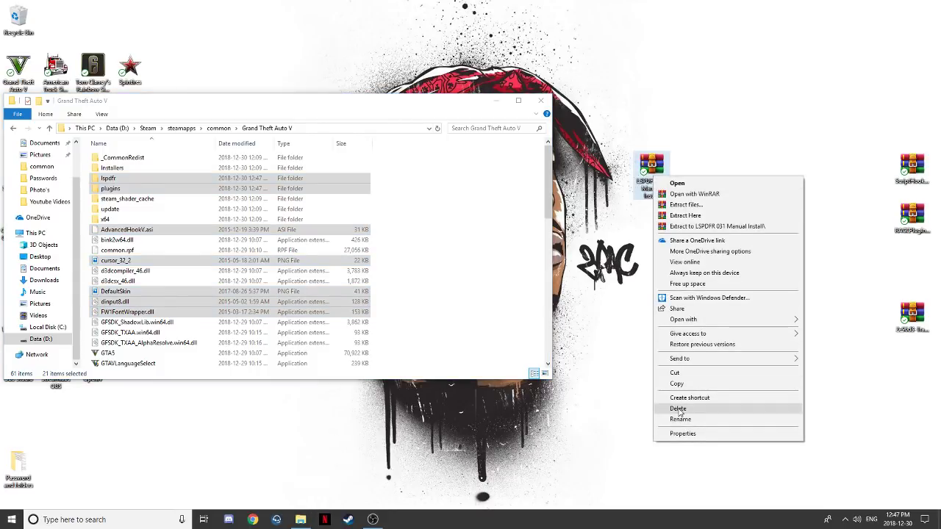
{"action": "left_click", "coordinate": [678, 408]}
{"action": "double_click", "coordinate": [912, 165]}
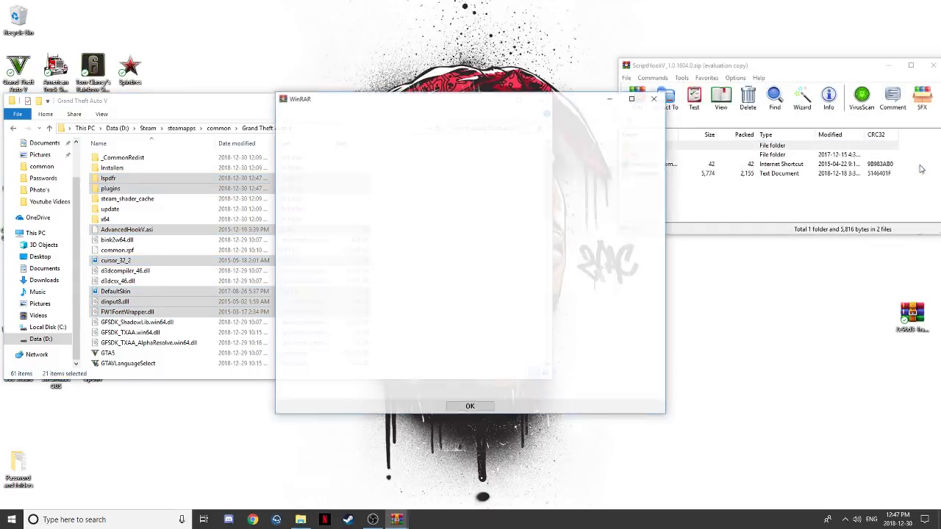
{"action": "key", "text": "Return"}
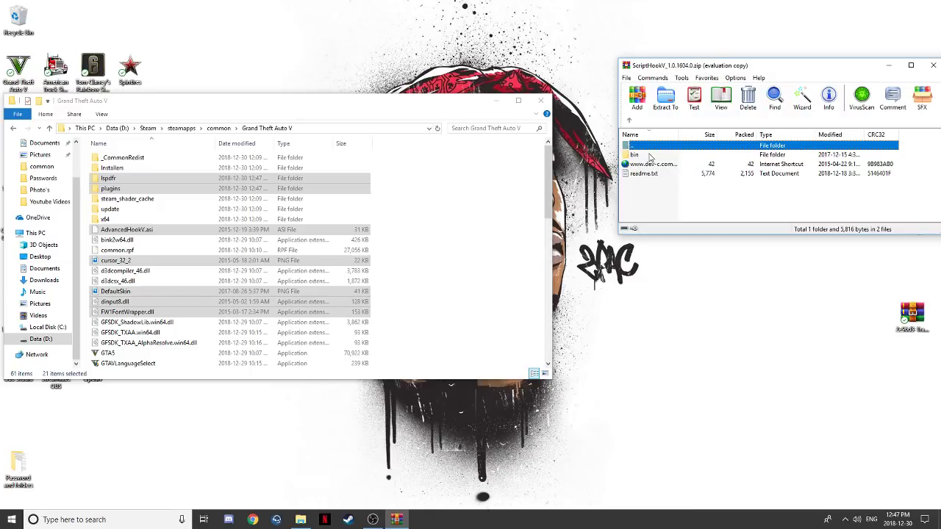
{"action": "double_click", "coordinate": [650, 154]}
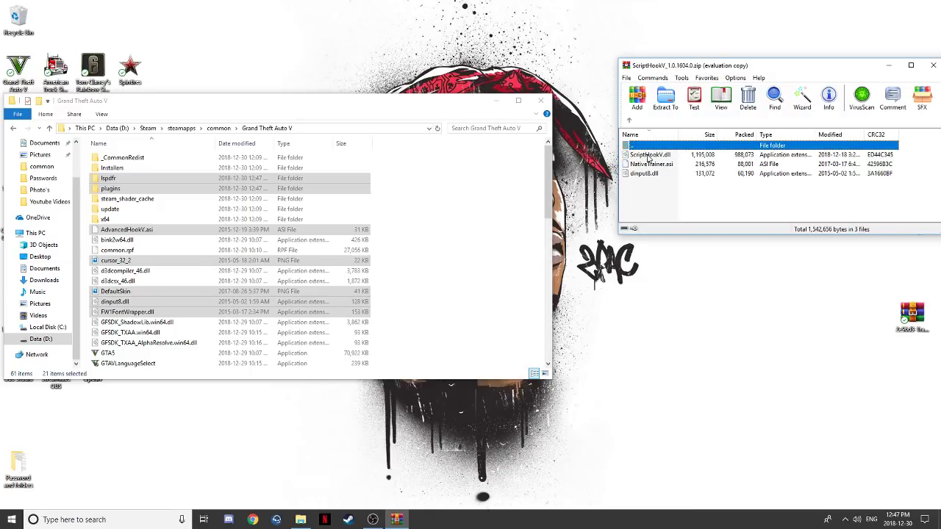
Copy ScriptHookV.dll and dinput8.dll into the Grand Theft Auto V folder, replacing the old dinput8.dll
{"action": "key", "text": "ctrl+a"}
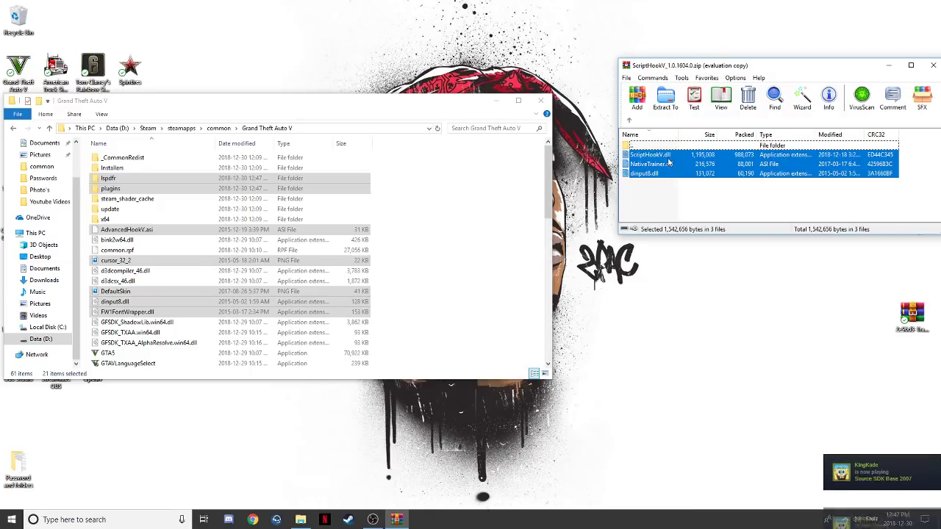
{"action": "left_click", "coordinate": [668, 167], "text": "ctrl"}
{"action": "left_click_drag", "start_coordinate": [669, 173], "coordinate": [623, 177]}
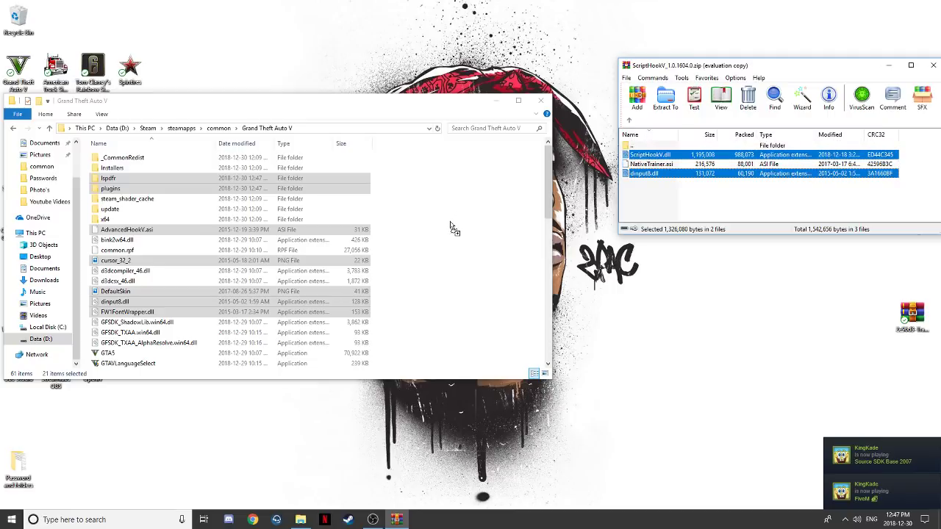
{"action": "left_click_drag", "start_coordinate": [450, 228], "coordinate": [449, 225]}
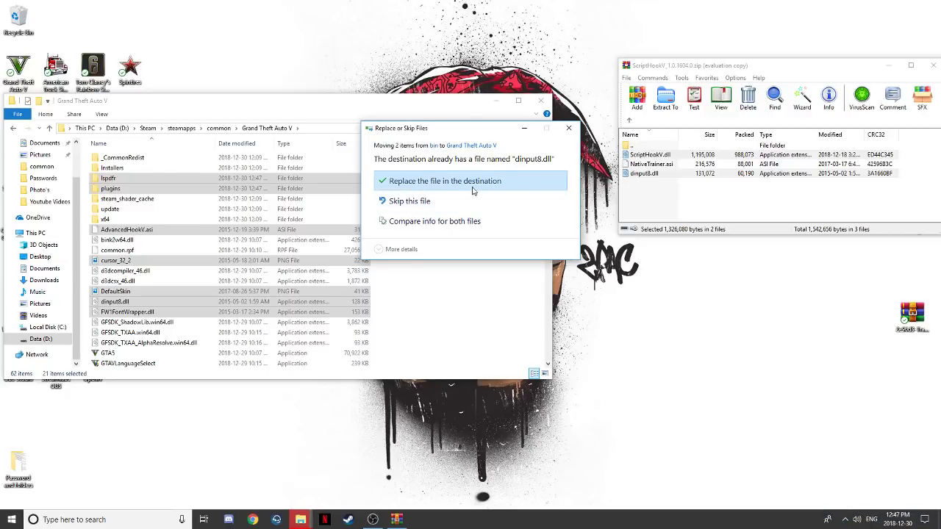
{"action": "left_click", "coordinate": [474, 190]}
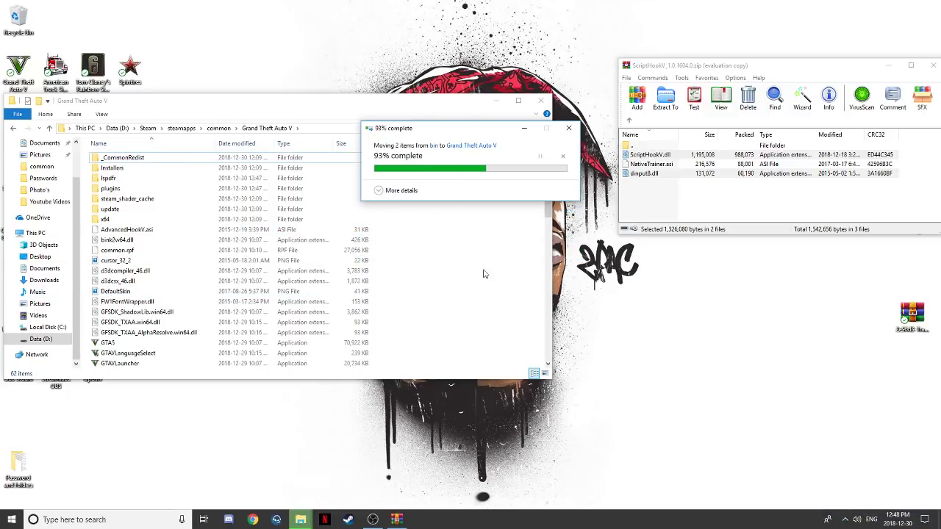
{"action": "left_click", "coordinate": [933, 65]}
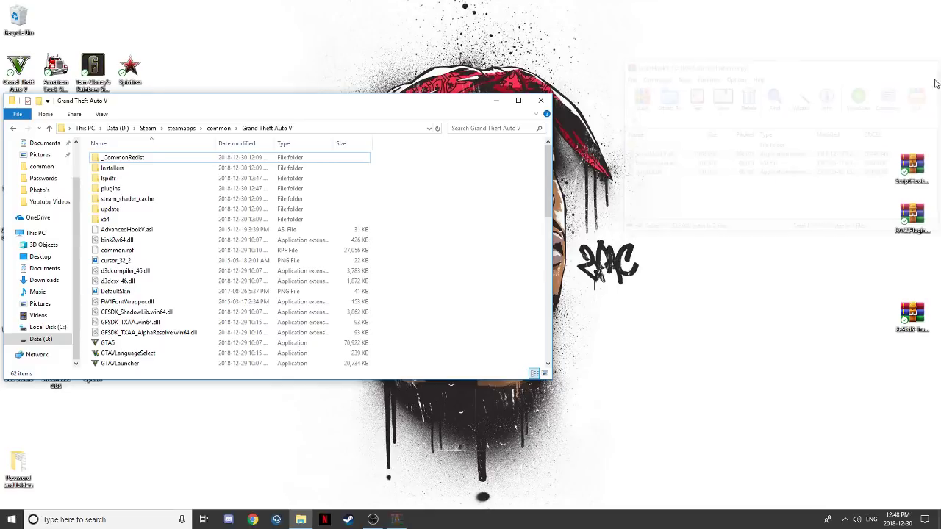
Delete the ScriptHookV archive from the desktop and open the RAGE Plugin Hook archive
{"action": "right_click", "coordinate": [923, 167]}
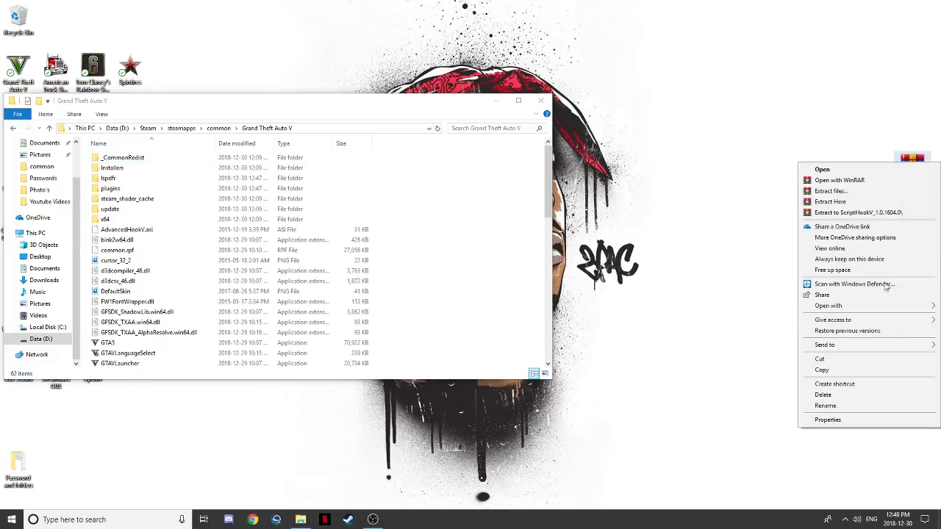
{"action": "left_click", "coordinate": [840, 398]}
{"action": "double_click", "coordinate": [911, 216]}
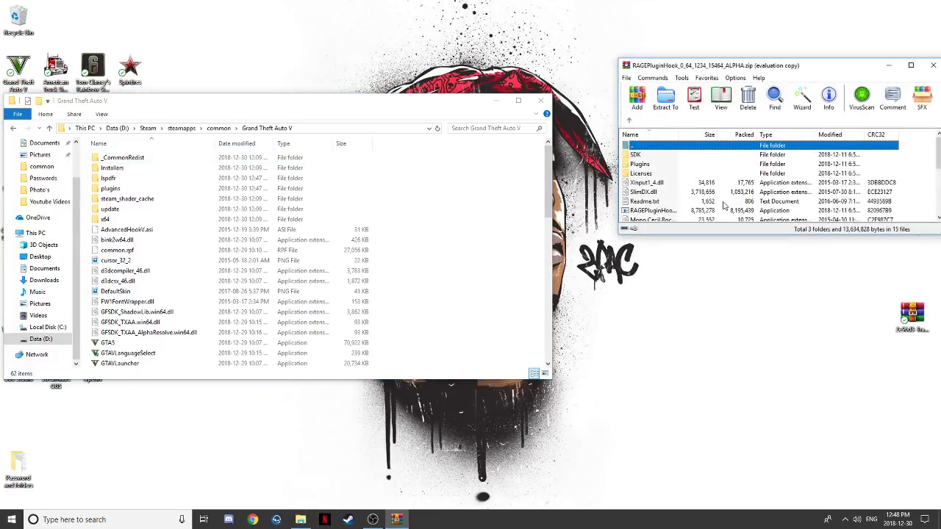
{"action": "scroll", "coordinate": [672, 219], "scroll_direction": "down", "scroll_amount": 1}
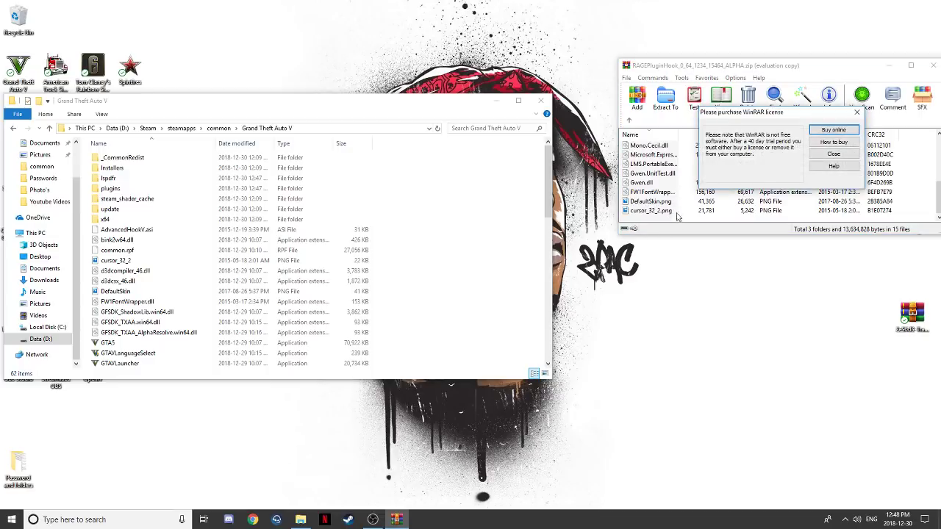
{"action": "left_click", "coordinate": [834, 153]}
Extract all RAGE Plugin Hook entries except SDK and Licenses into the game folder, replacing duplicates, then delete the archive
{"action": "left_click_drag", "start_coordinate": [651, 222], "coordinate": [682, 109]}
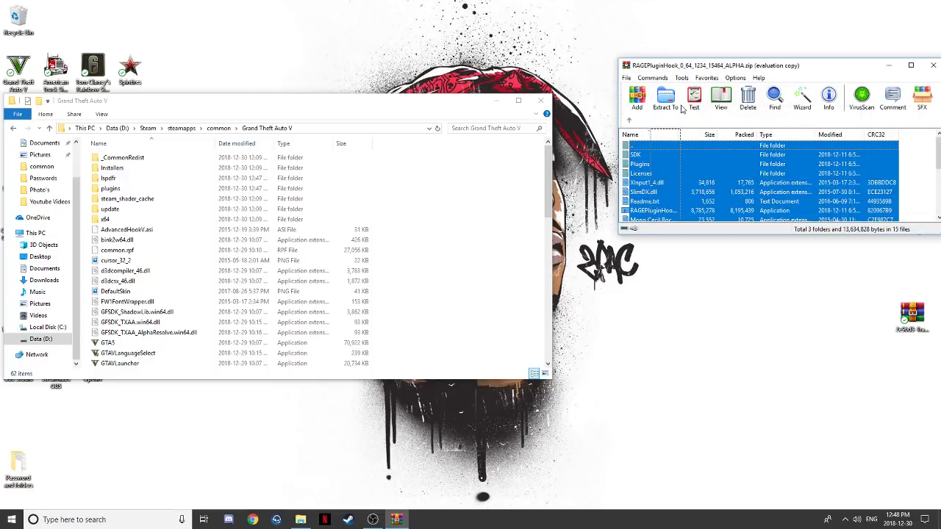
{"action": "left_click_drag", "start_coordinate": [684, 145], "coordinate": [685, 152]}
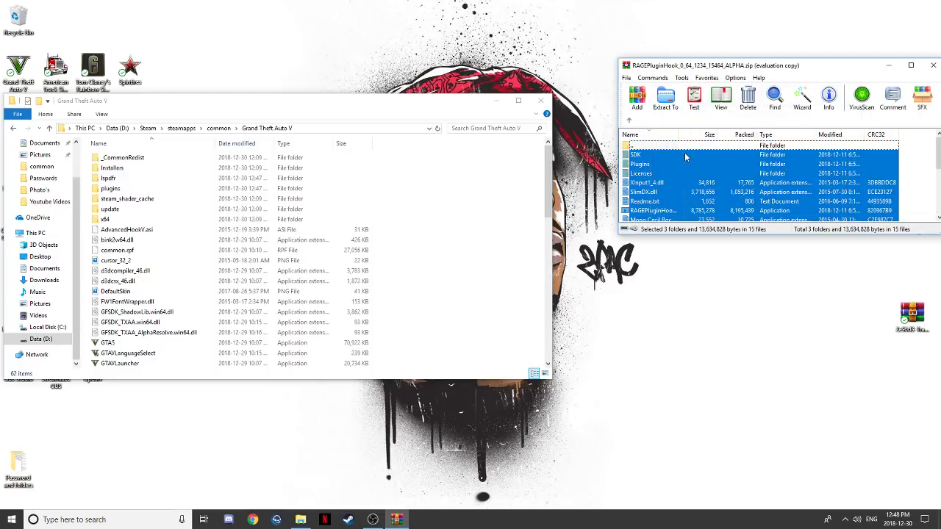
{"action": "left_click", "coordinate": [647, 154], "text": "ctrl"}
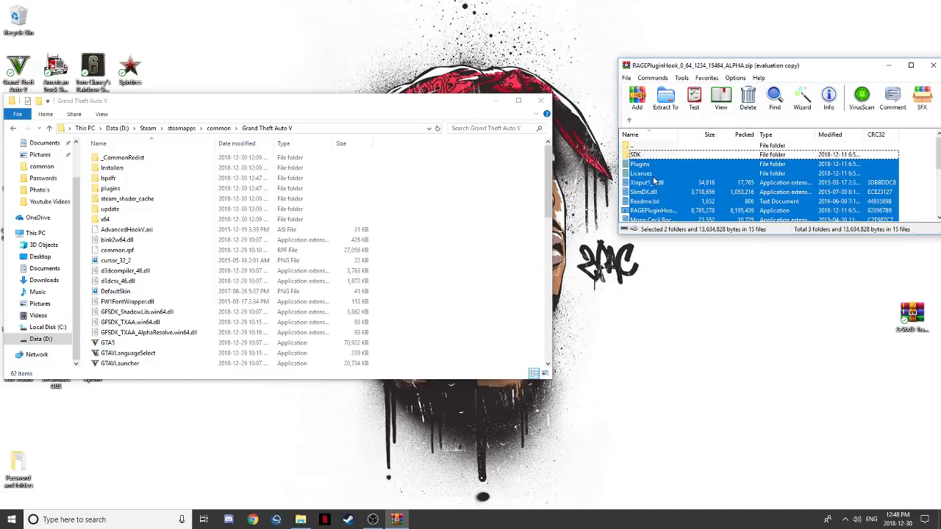
{"action": "left_click", "coordinate": [653, 175], "text": "ctrl"}
{"action": "left_click_drag", "start_coordinate": [497, 237], "coordinate": [500, 234]}
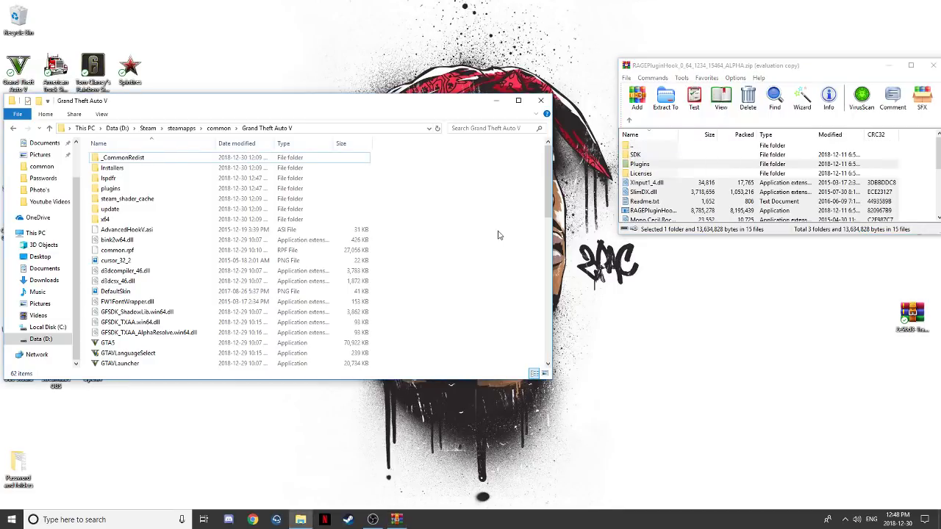
{"action": "left_click", "coordinate": [455, 181]}
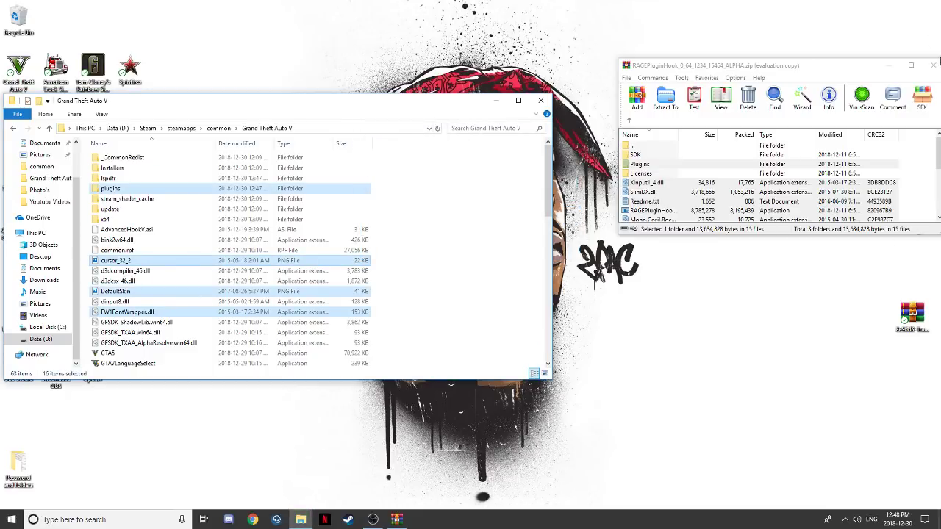
{"action": "left_click", "coordinate": [932, 65]}
{"action": "right_click", "coordinate": [911, 212]}
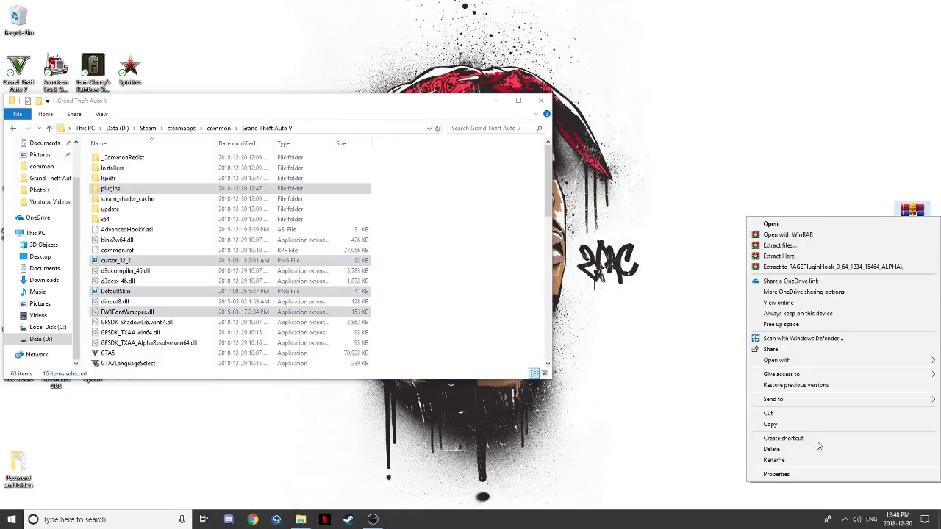
{"action": "left_click", "coordinate": [804, 450]}
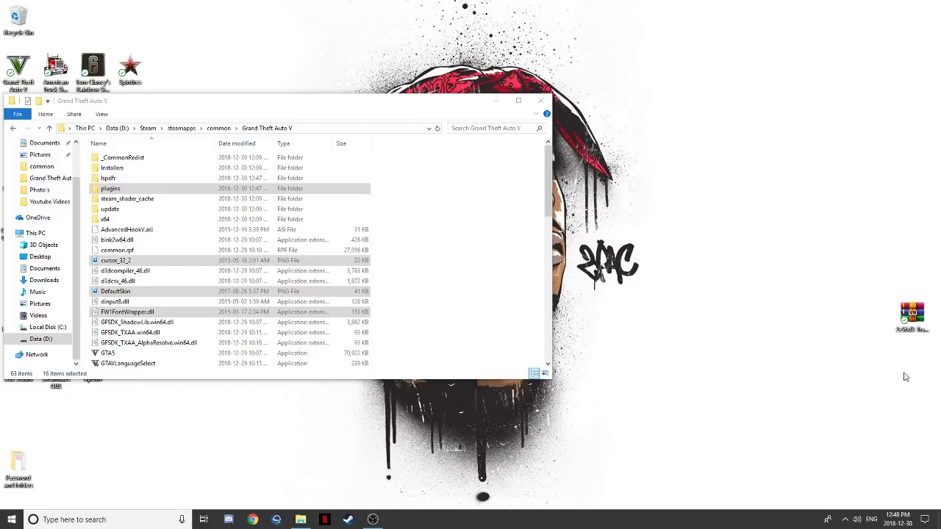
Copy trainerv.ini and TrainerV.asi from the trainer archive into the Grand Theft Auto V folder
{"action": "double_click", "coordinate": [924, 321]}
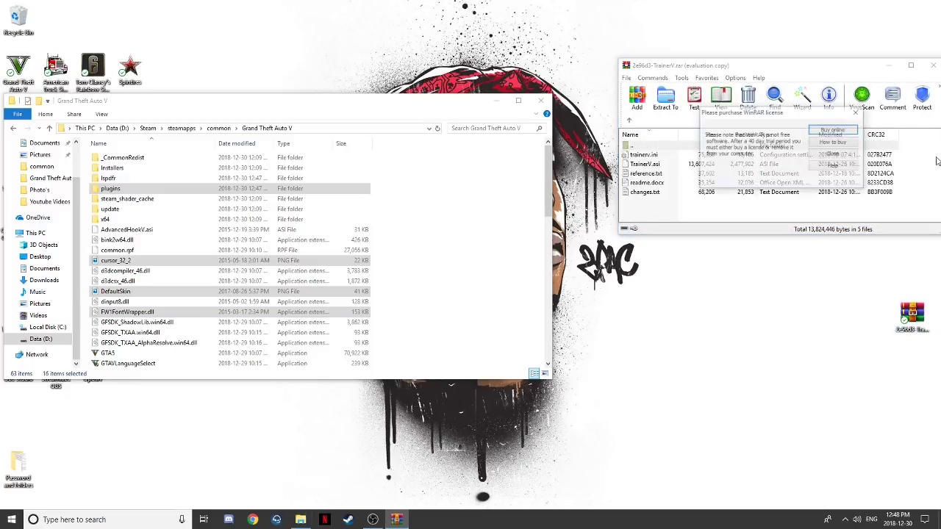
{"action": "left_click", "coordinate": [833, 146]}
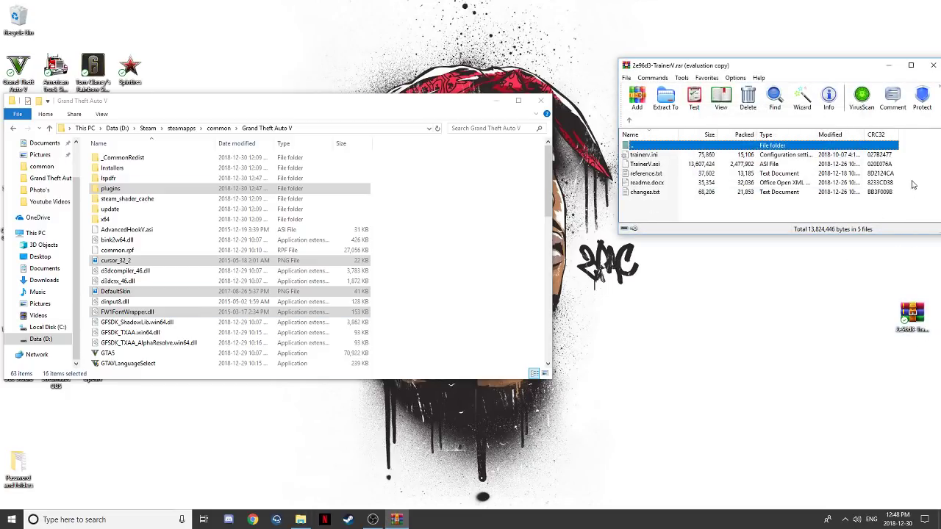
{"action": "left_click", "coordinate": [905, 155]}
{"action": "left_click", "coordinate": [853, 161], "text": "shift"}
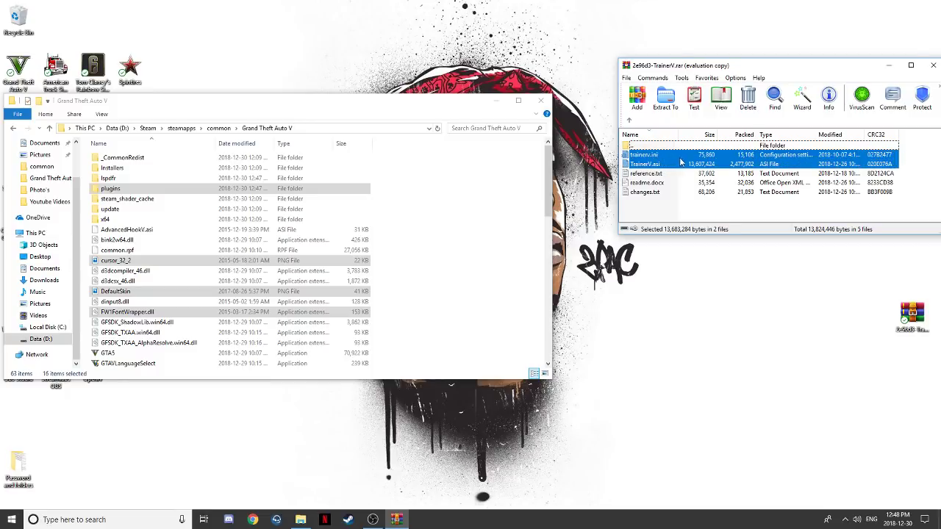
{"action": "left_click_drag", "start_coordinate": [685, 161], "coordinate": [492, 248]}
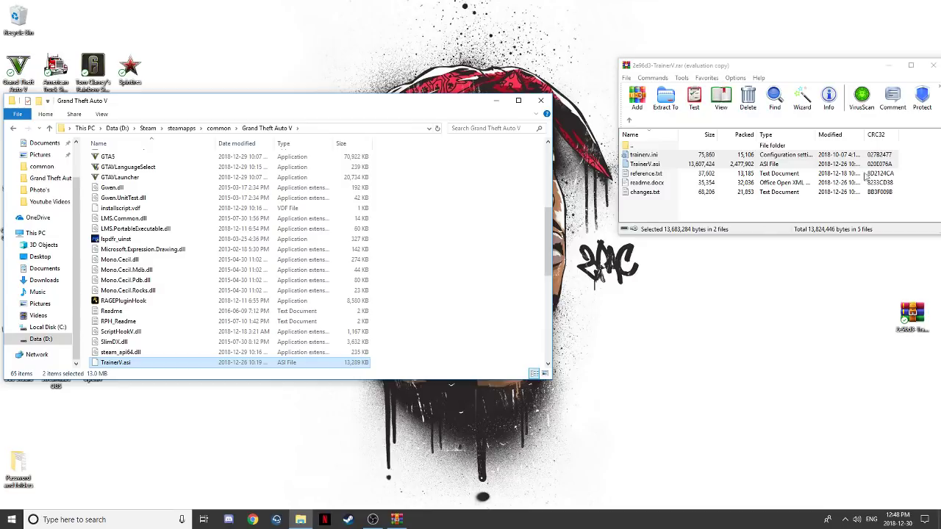
{"action": "left_click", "coordinate": [933, 65]}
Delete the trainer archive from the desktop
{"action": "right_click", "coordinate": [912, 319]}
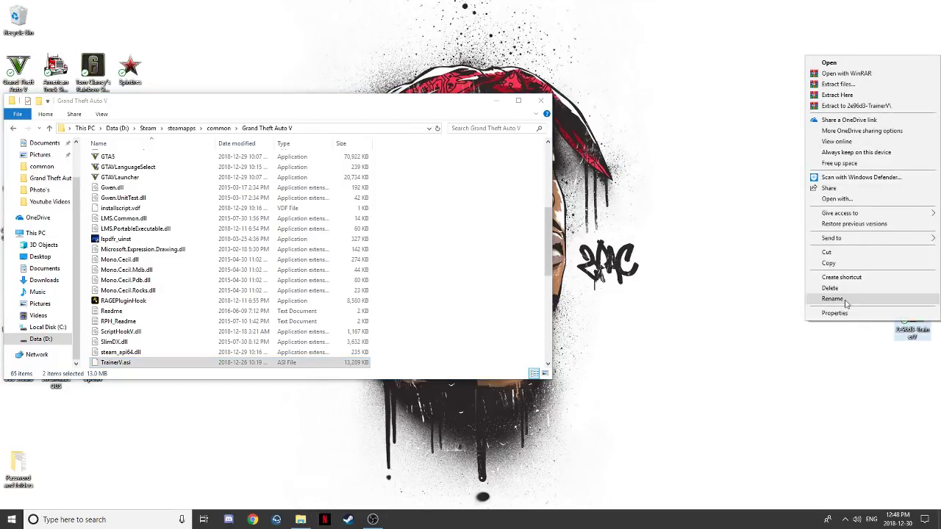
{"action": "left_click", "coordinate": [838, 289]}
{"action": "scroll", "coordinate": [187, 228], "scroll_direction": "down", "scroll_amount": 1}
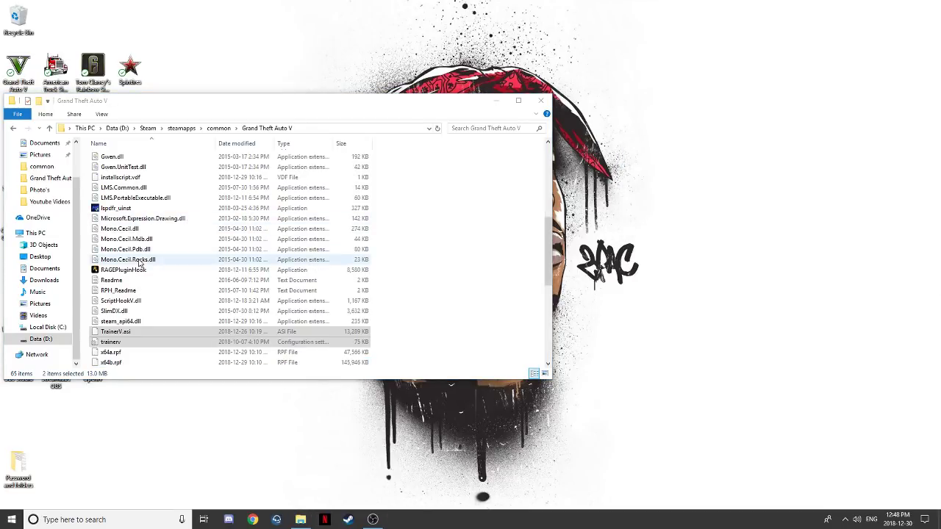
Send a RAGEPluginHook shortcut to the desktop and close the game folder window
{"action": "left_click", "coordinate": [138, 273]}
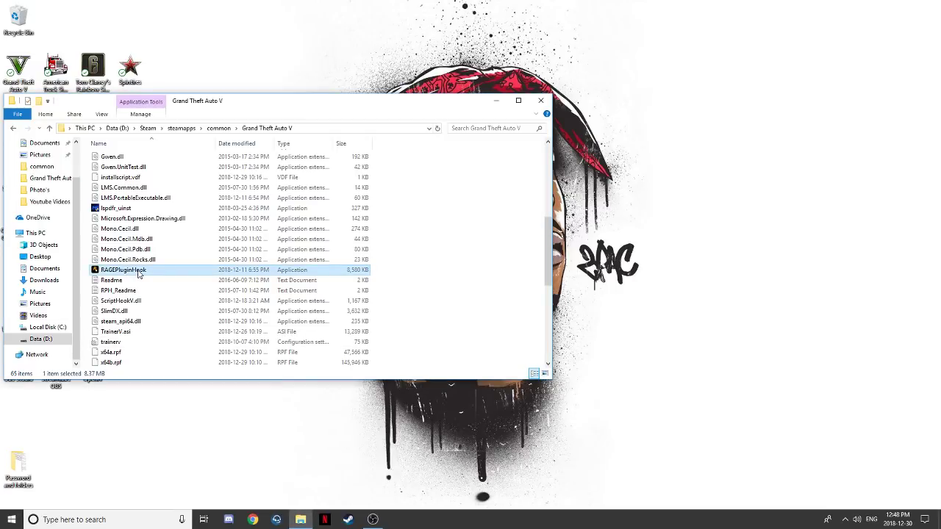
{"action": "right_click", "coordinate": [138, 272]}
{"action": "mouse_move", "coordinate": [174, 416]}
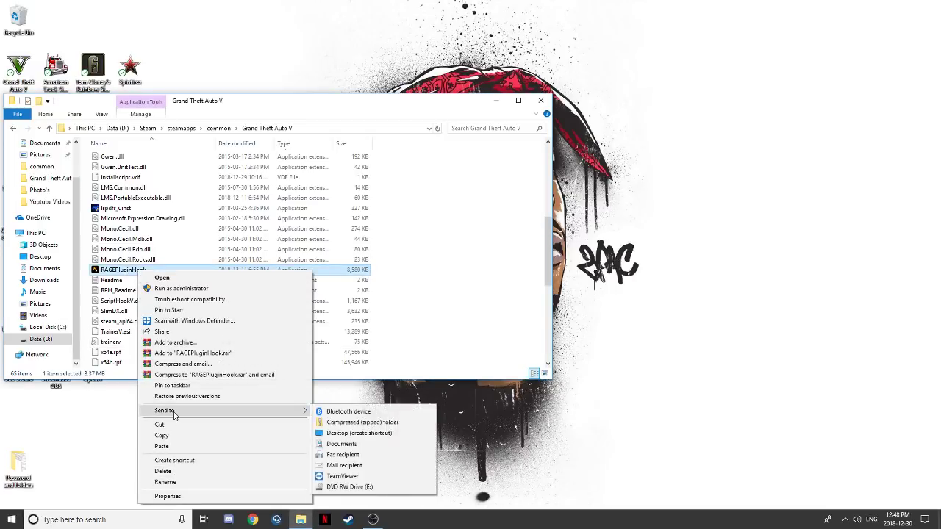
{"action": "left_click", "coordinate": [338, 434]}
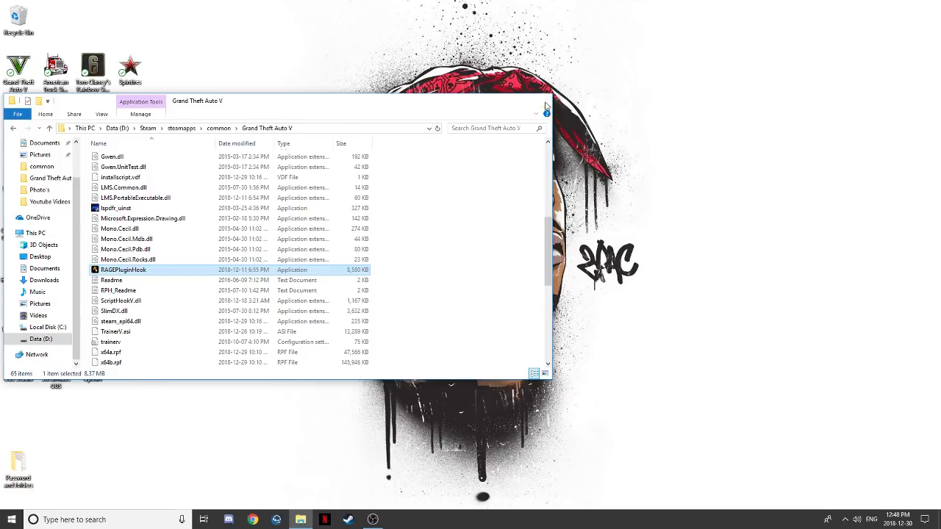
{"action": "left_click", "coordinate": [545, 104]}
Move the new shortcut among the desktop icons and rename it 'LSPDFR'
{"action": "left_click_drag", "start_coordinate": [31, 257], "coordinate": [108, 214]}
{"action": "right_click", "coordinate": [107, 212]}
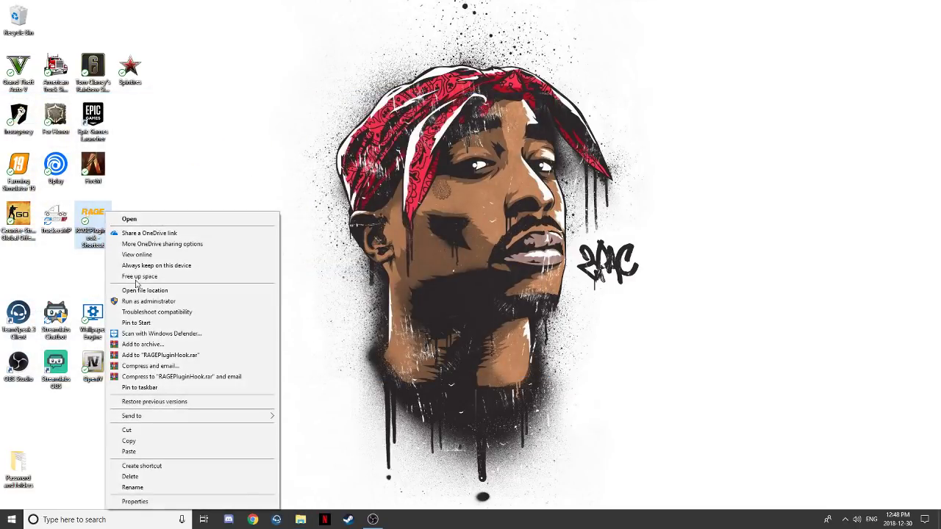
{"action": "left_click", "coordinate": [132, 487]}
{"action": "type", "text": "LSPDFR"}
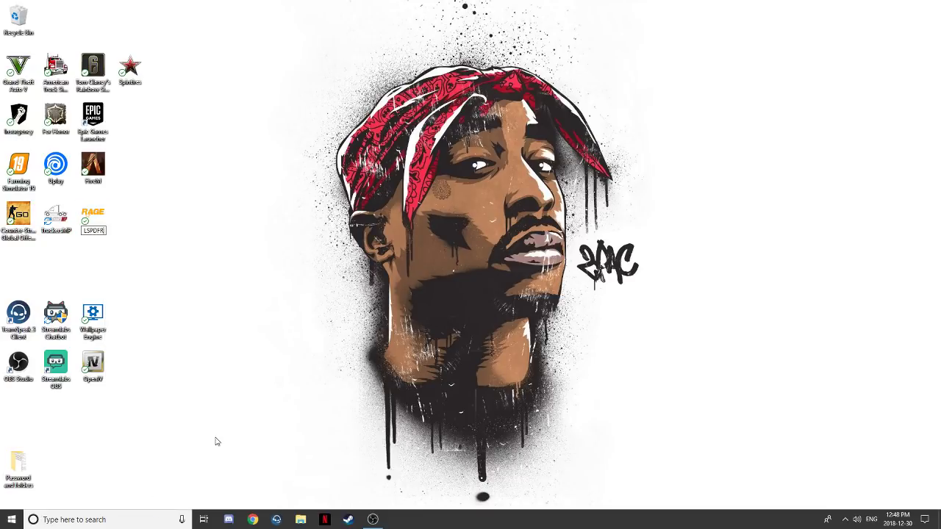
{"action": "key", "text": "Return"}
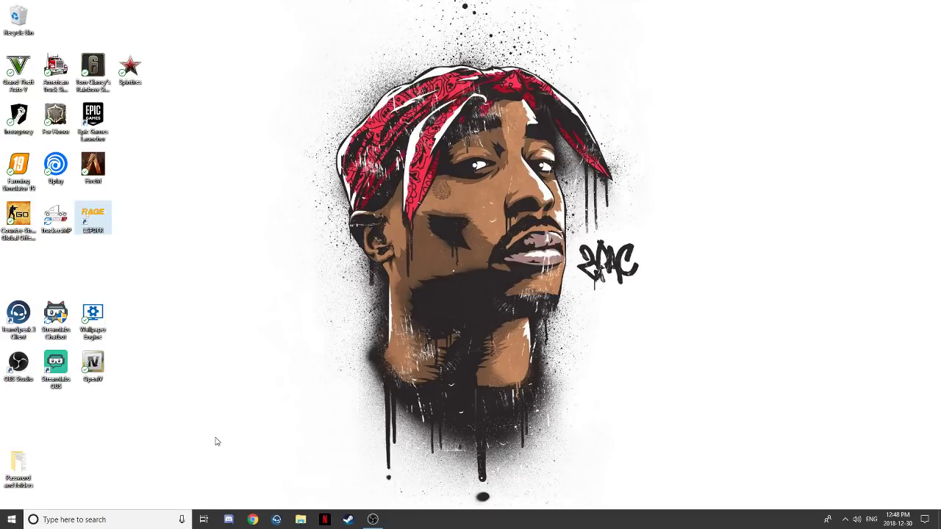
Launch RAGE Plugin Hook from the LSPDFR shortcut, accept the disclaimer and approve the game backup
{"action": "double_click", "coordinate": [104, 219]}
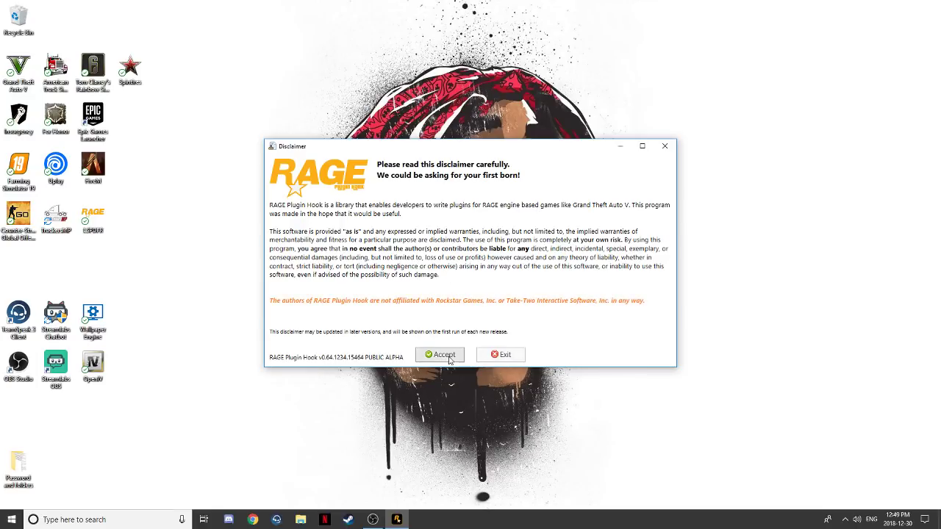
{"action": "left_click", "coordinate": [450, 358]}
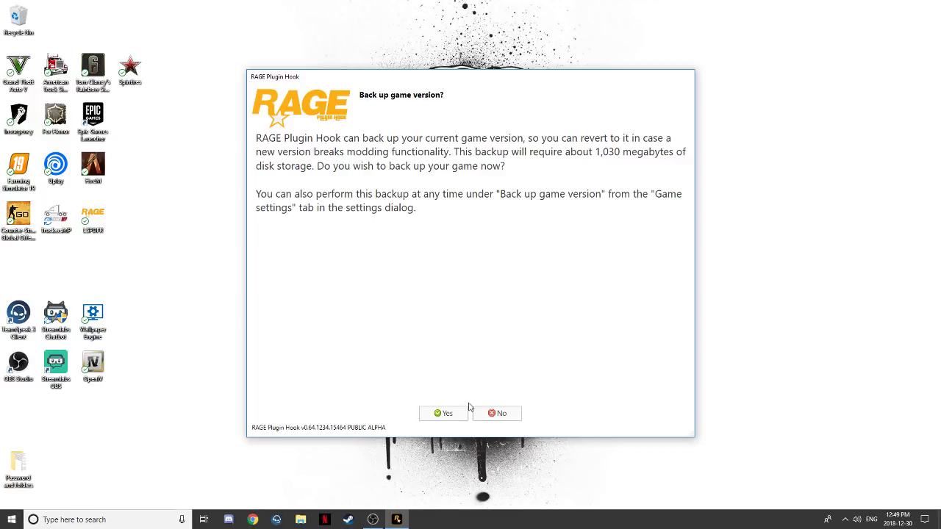
{"action": "left_click", "coordinate": [445, 413]}
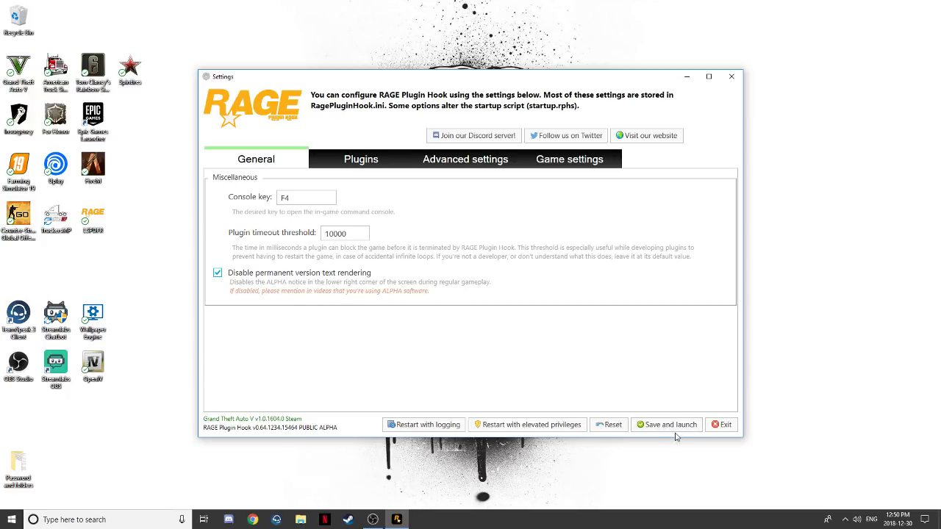
Under Plugins, load only LSPD First Response on startup, then save and launch
{"action": "left_click", "coordinate": [367, 163]}
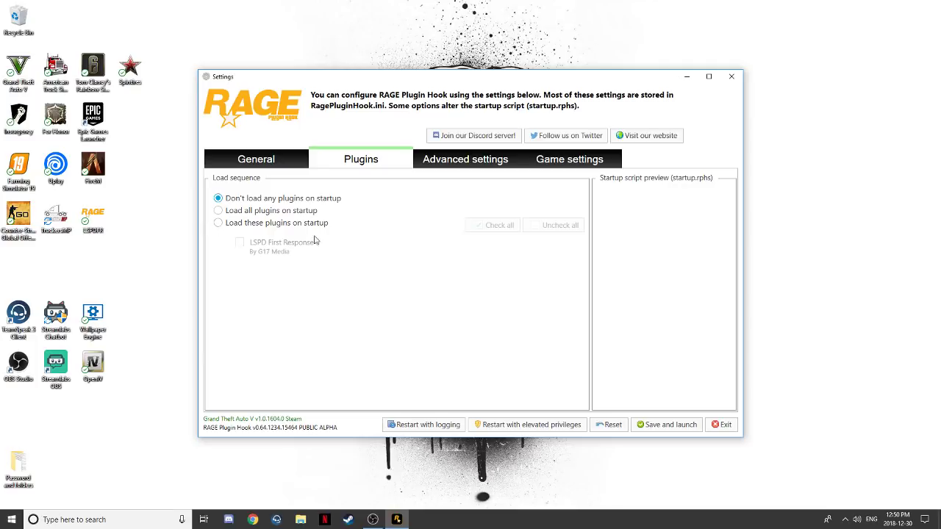
{"action": "left_click", "coordinate": [218, 223]}
{"action": "left_click", "coordinate": [239, 244]}
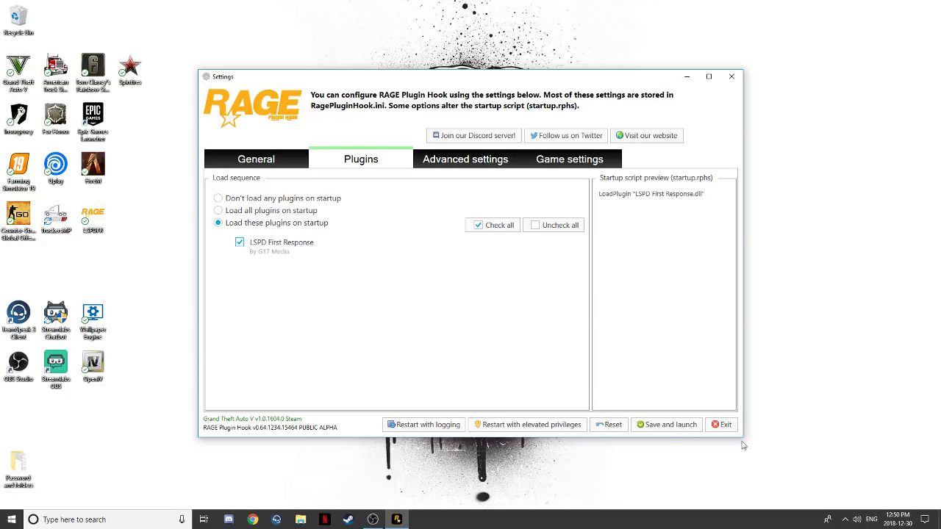
{"action": "left_click", "coordinate": [676, 431]}
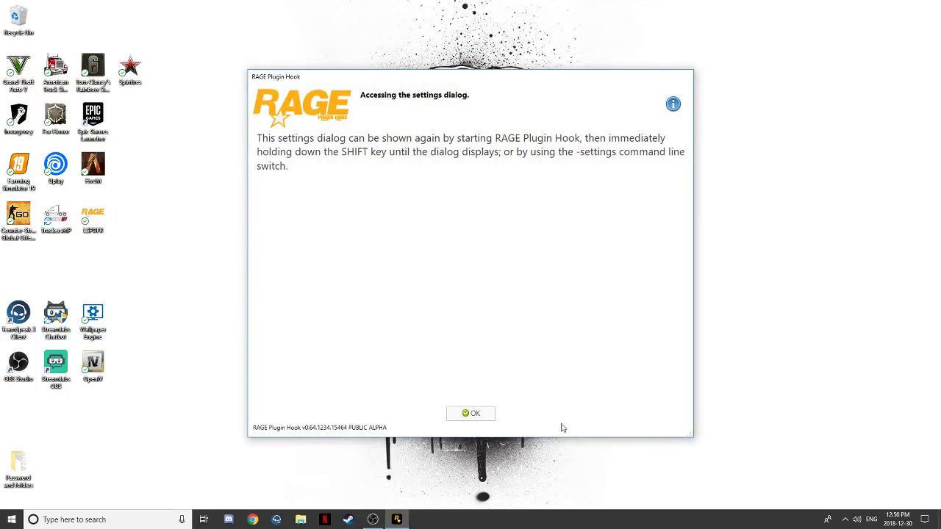
Dismiss the settings notice and continue past the Social Club unclean-shutdown prompt
{"action": "left_click", "coordinate": [474, 414]}
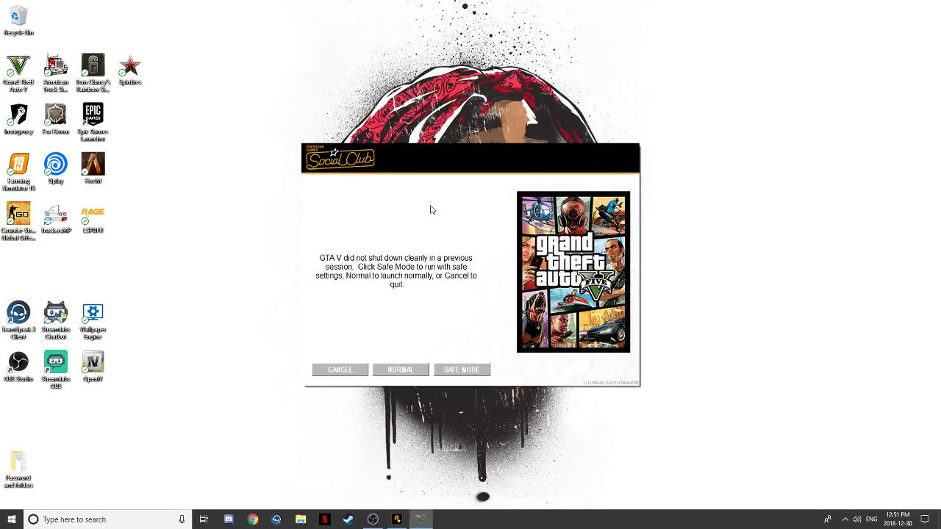
{"action": "left_click", "coordinate": [443, 371]}
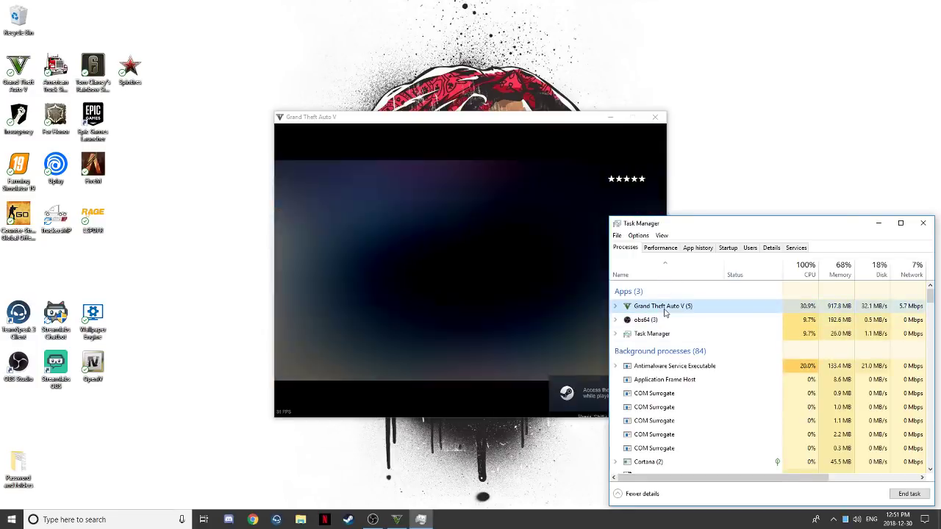
End the Grand Theft Auto V task, then close Task Manager and the Social Club message
{"action": "right_click", "coordinate": [665, 312]}
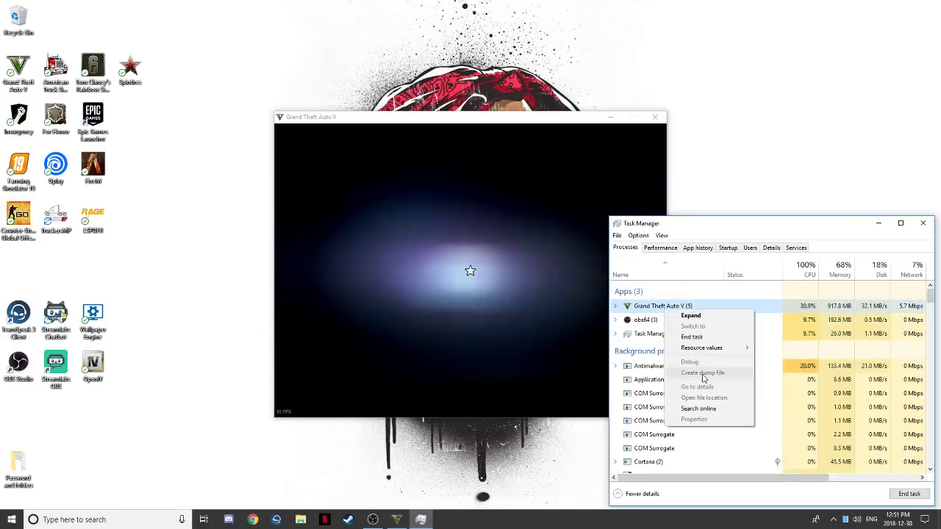
{"action": "left_click", "coordinate": [713, 336]}
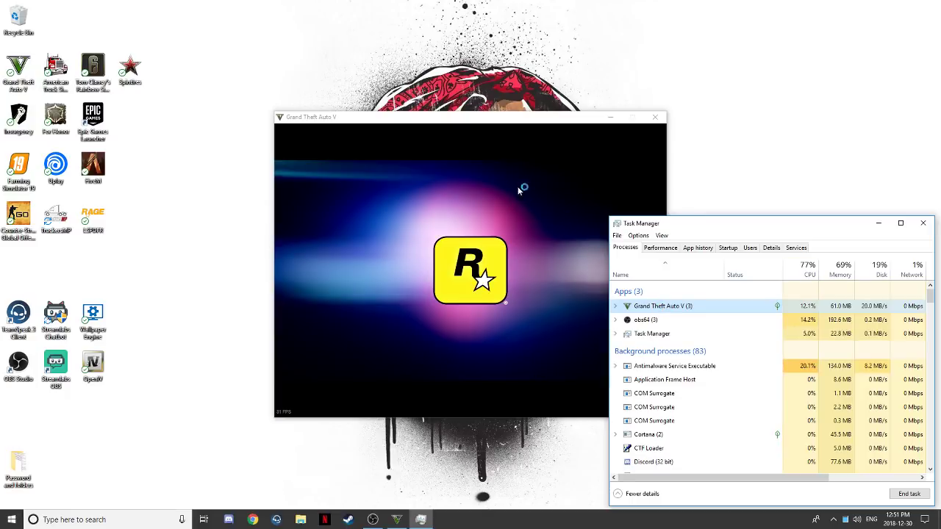
{"action": "right_click", "coordinate": [697, 309]}
{"action": "left_click", "coordinate": [724, 334]}
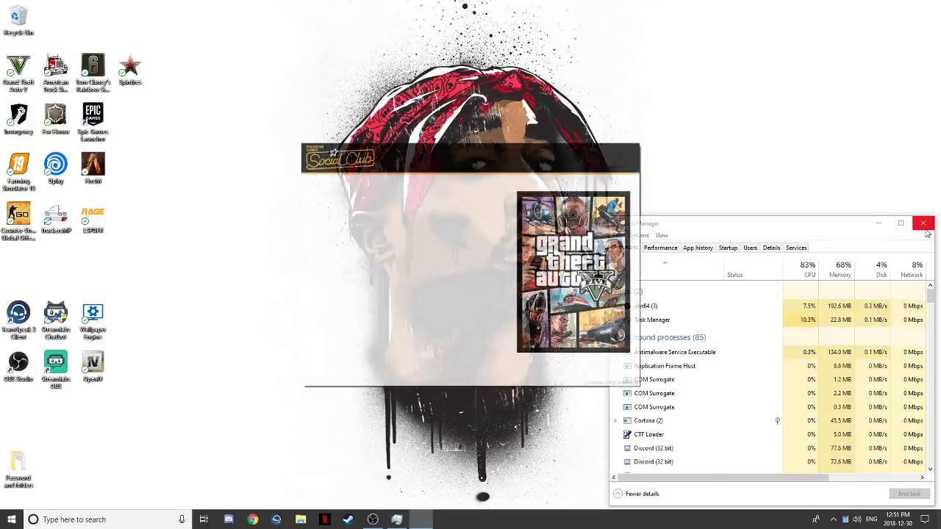
{"action": "left_click", "coordinate": [924, 224]}
{"action": "left_click", "coordinate": [629, 155]}
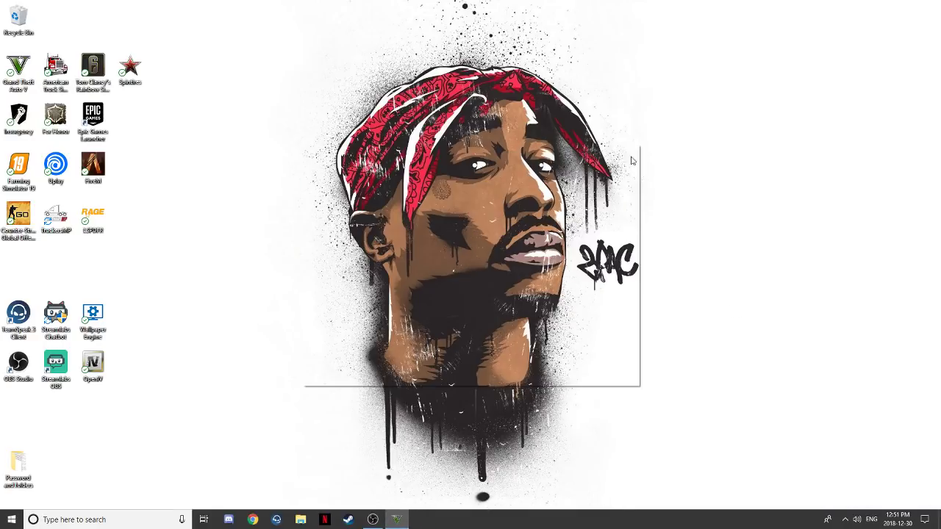
Relaunch via the LSPDFR shortcut, confirm LSPD First Response under Plugins, and save and launch
{"action": "left_click", "coordinate": [102, 215]}
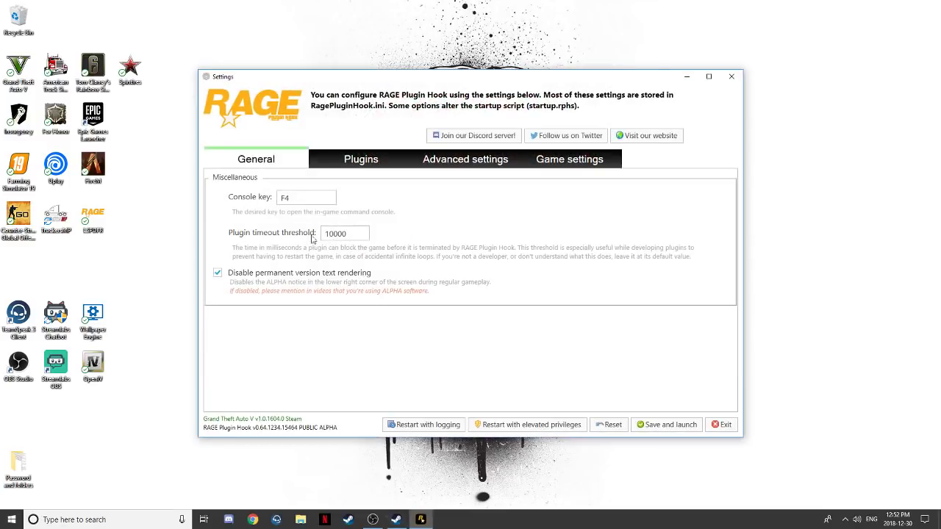
{"action": "left_click", "coordinate": [358, 167]}
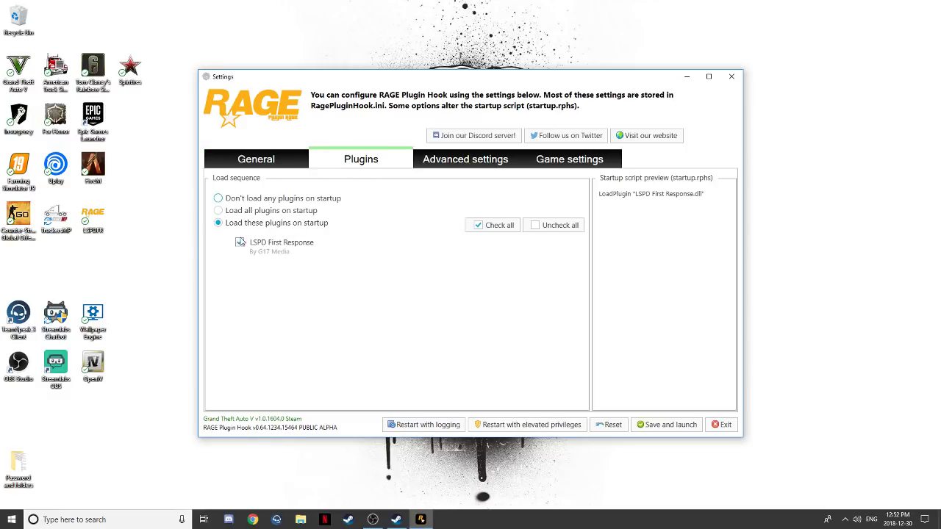
{"action": "left_click", "coordinate": [666, 425]}
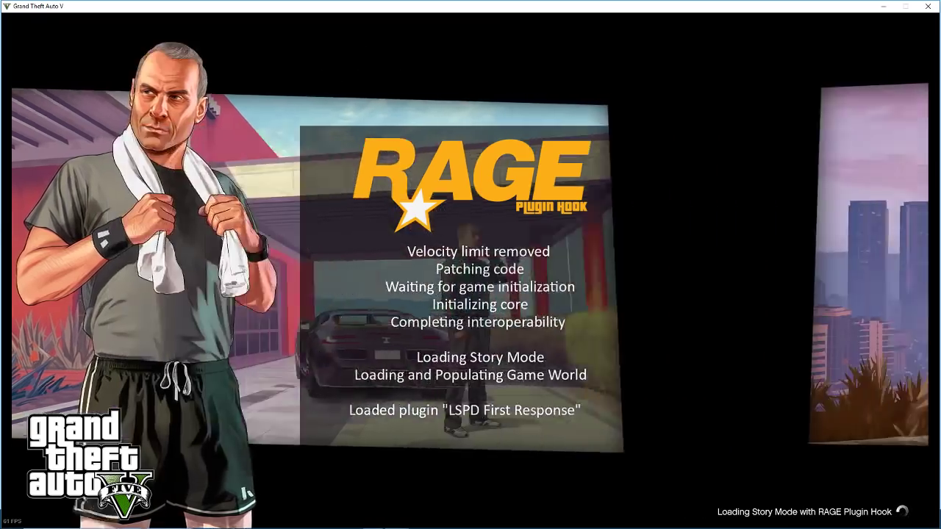
Walk the character onto the driveway, turn him to face the mansion steps, then switch to OBS Studio
{"action": "key", "text": "w"}
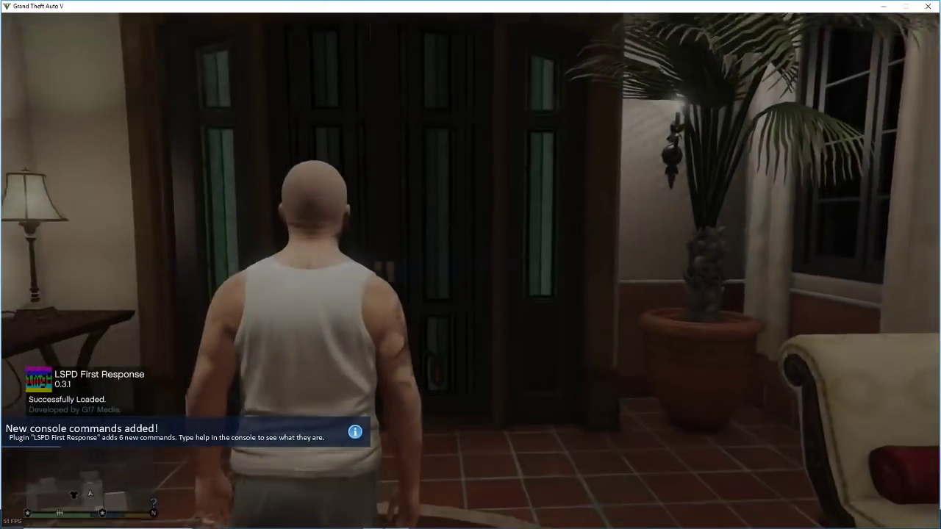
{"action": "key", "text": "w"}
{"action": "key", "text": "w"}
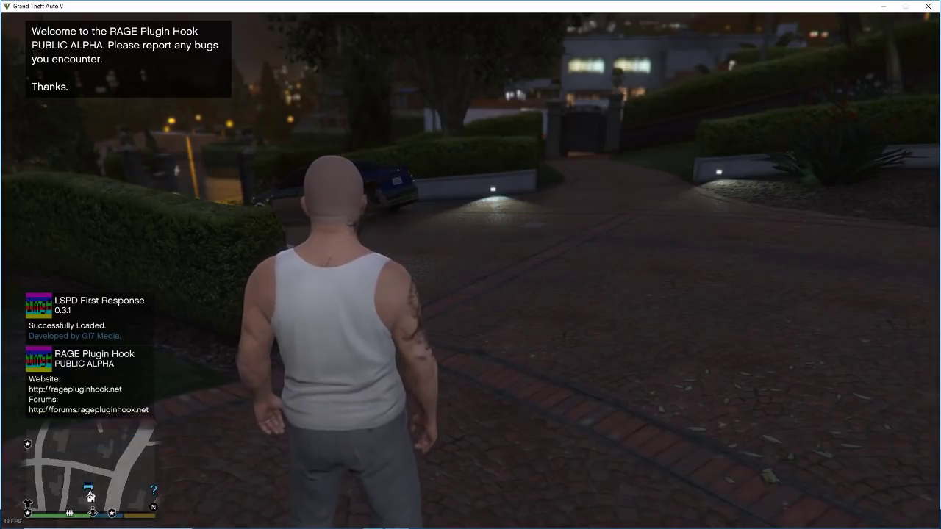
{"action": "key", "text": "w"}
{"action": "key", "text": "s"}
{"action": "key", "text": "s"}
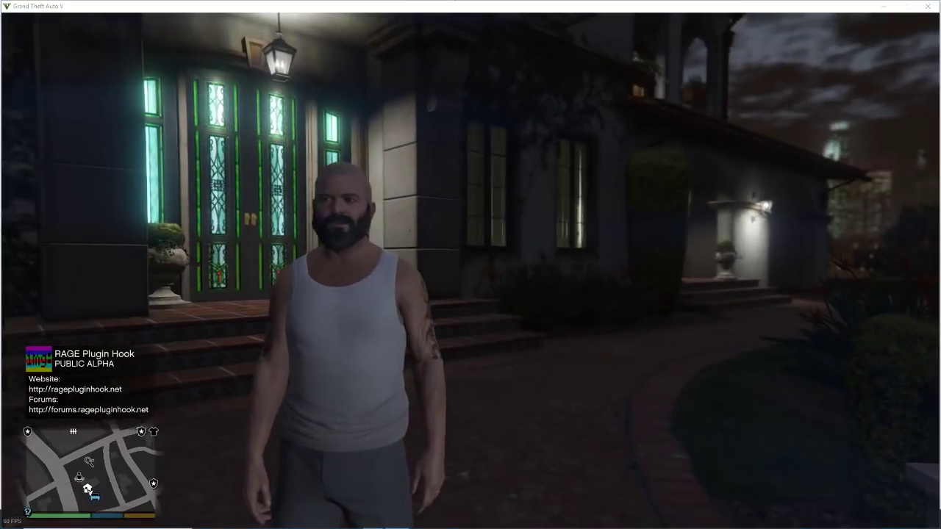
{"action": "key", "text": "alt+Tab"}
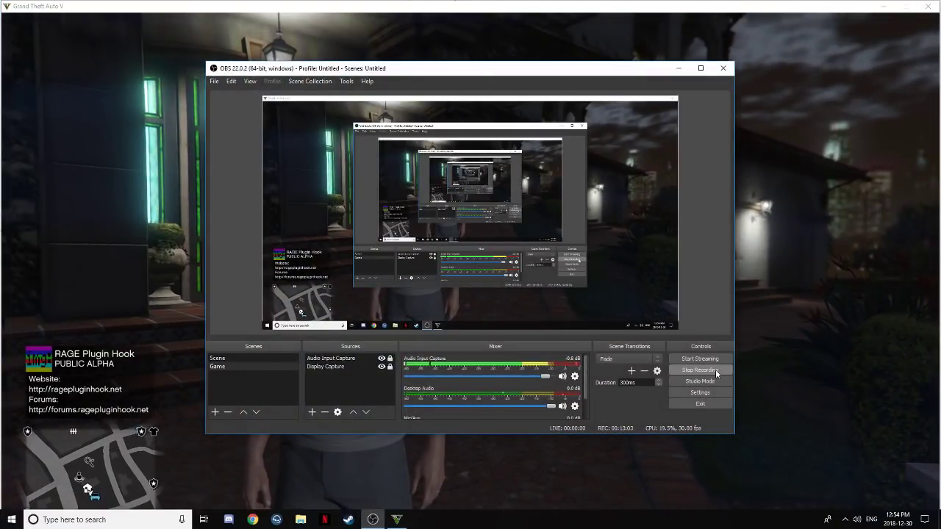